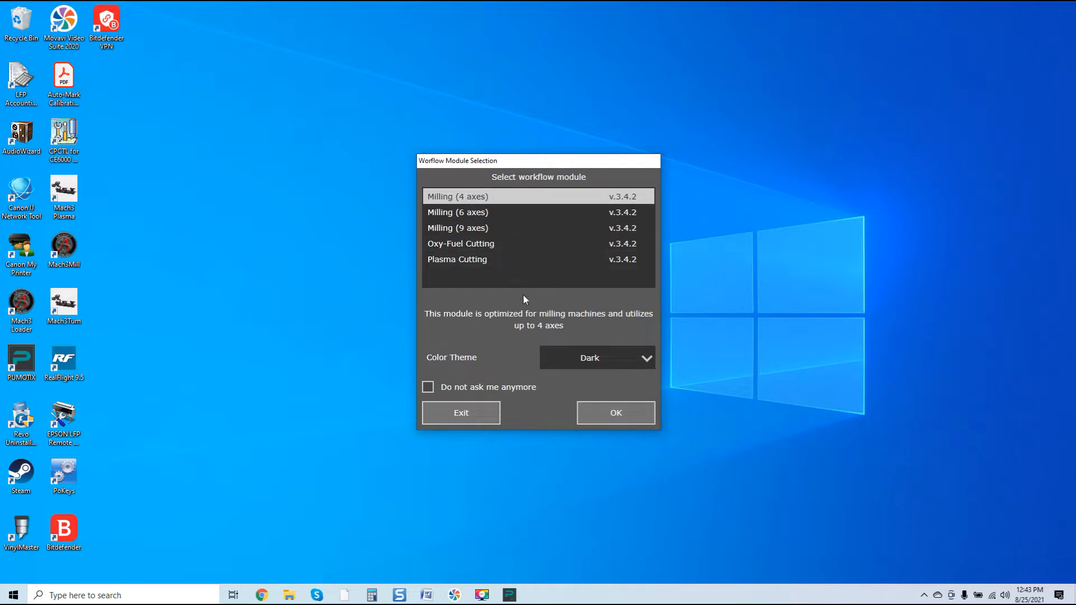
Check the color theme choices and load the Milling (4 axes) workflow module with the Dark theme.
{"action": "left_click", "coordinate": [646, 359]}
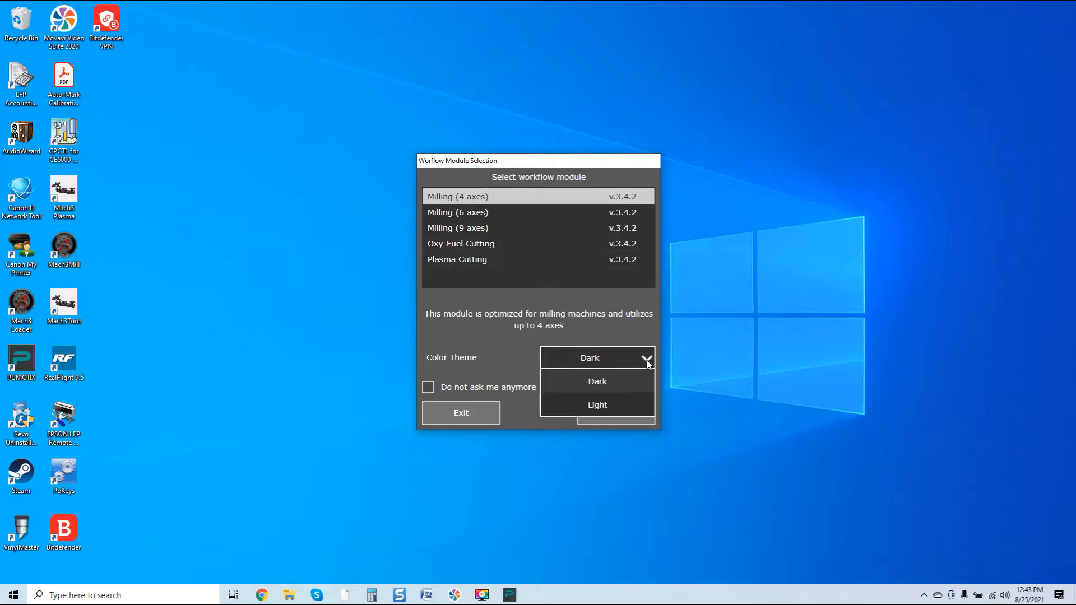
{"action": "left_click", "coordinate": [648, 362]}
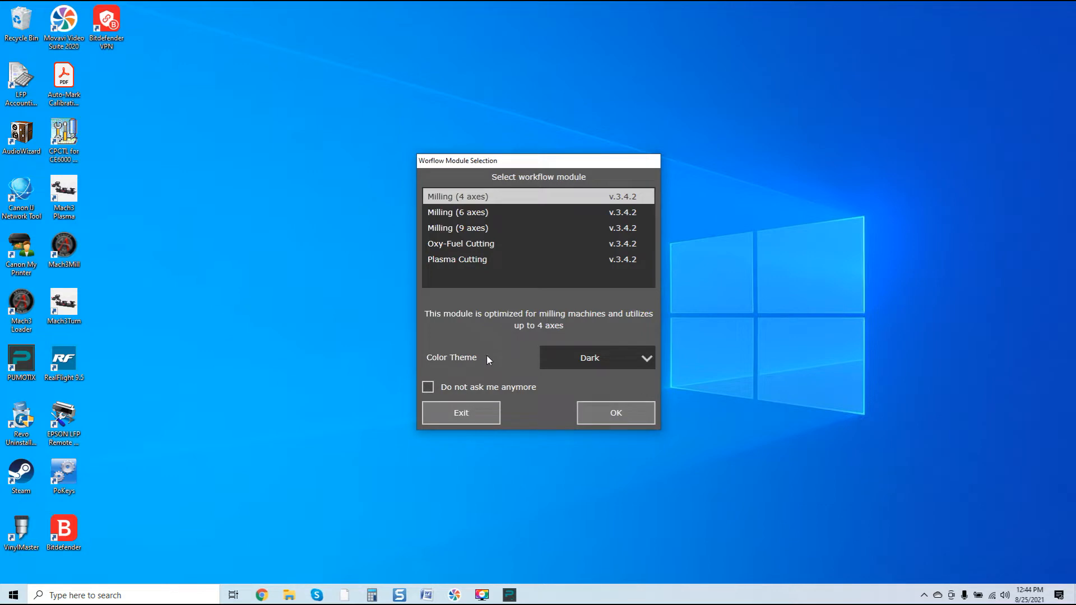
{"action": "left_click", "coordinate": [614, 409]}
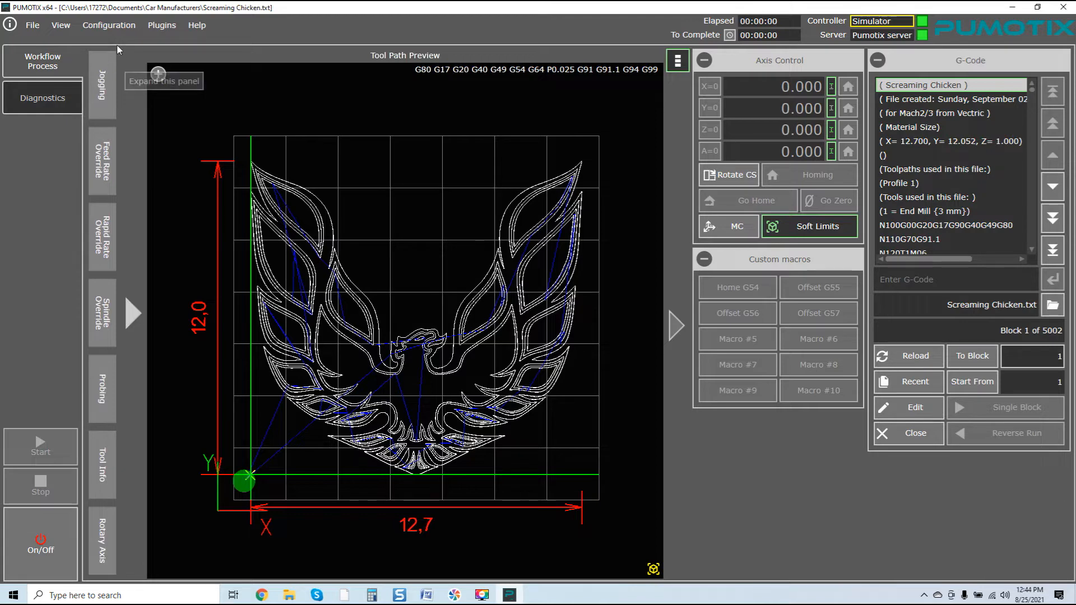
Open the configuration settings and show the motor parameters.
{"action": "left_click", "coordinate": [117, 28]}
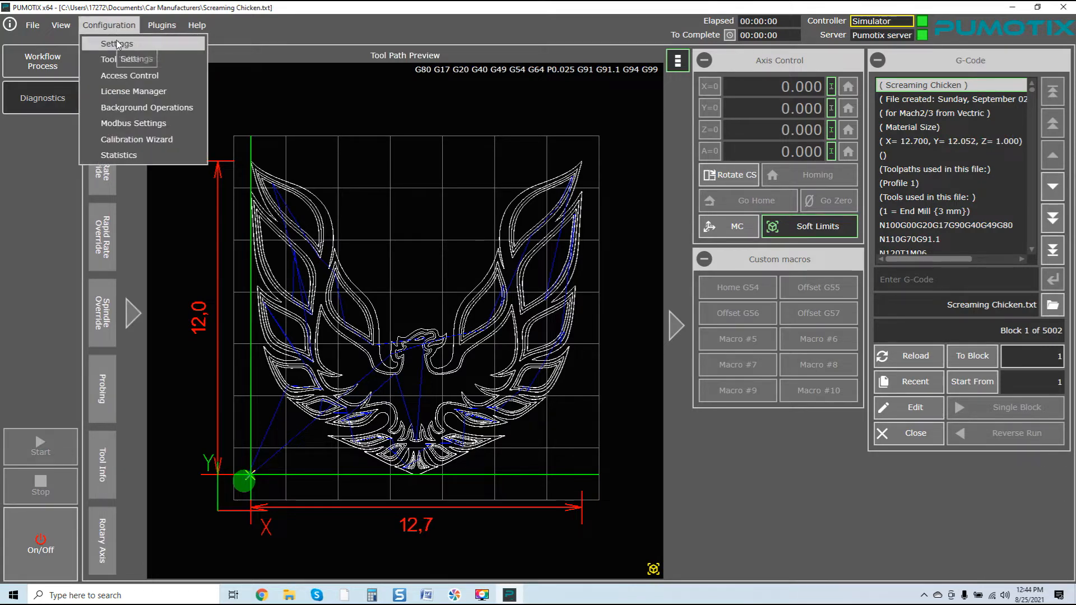
{"action": "left_click", "coordinate": [124, 43]}
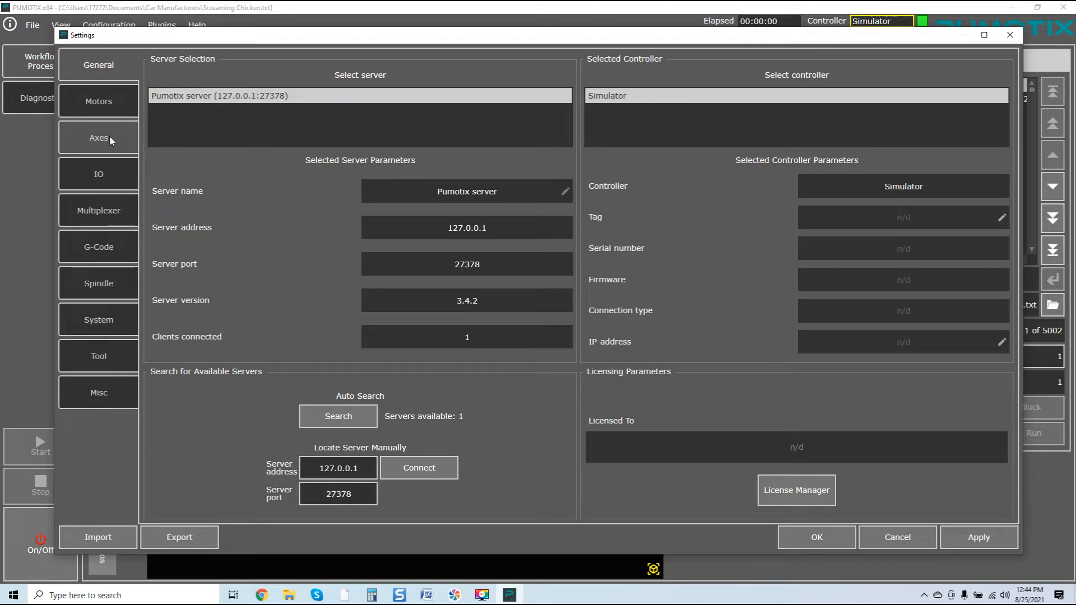
{"action": "left_click", "coordinate": [102, 107]}
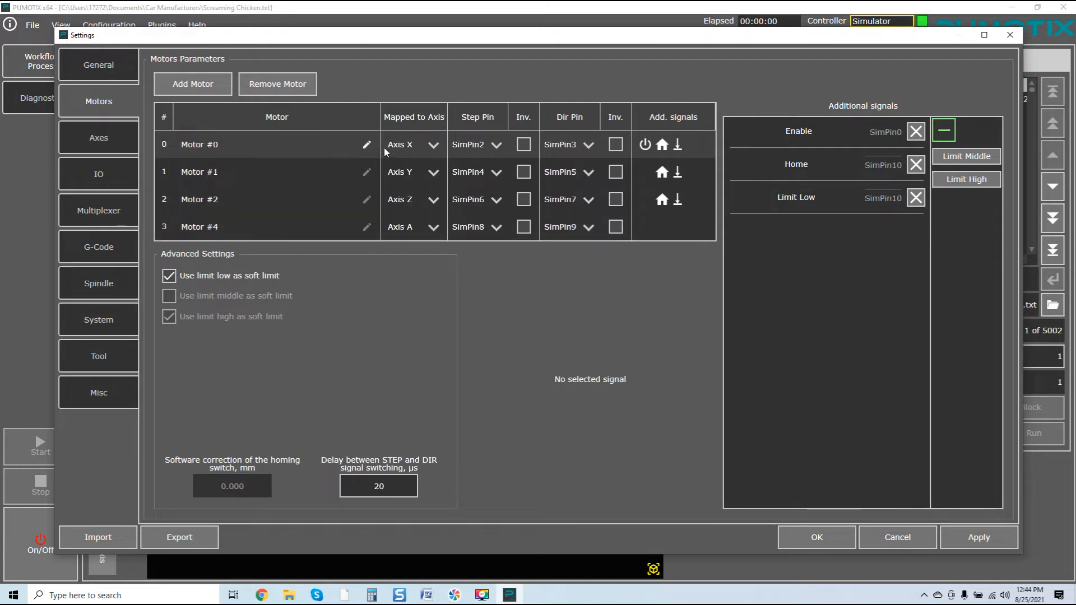
Try to clear the name of Motor #0 in the motor table.
{"action": "left_click", "coordinate": [354, 144]}
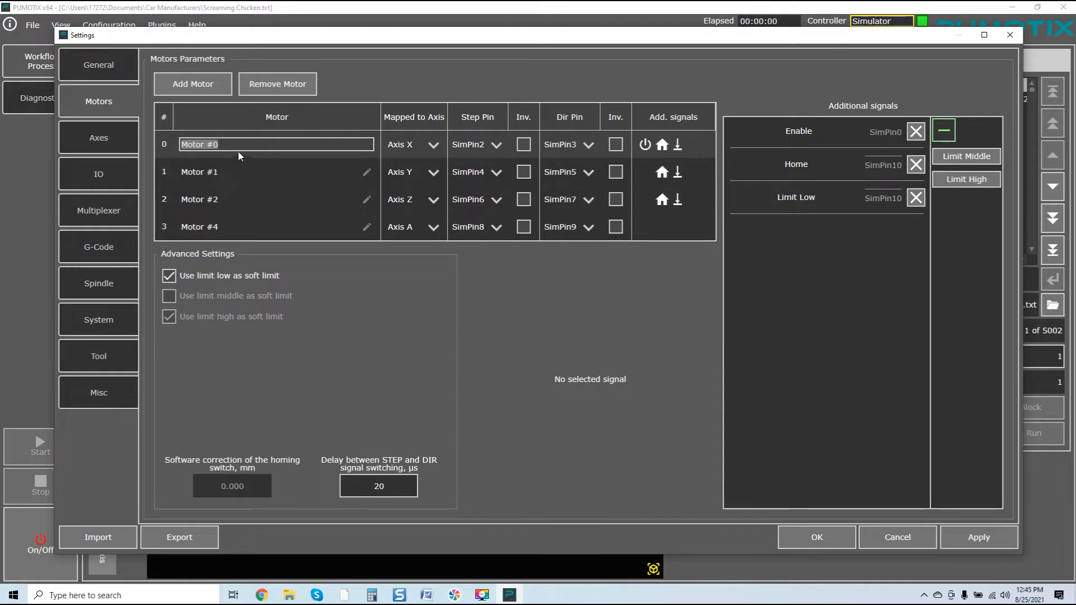
{"action": "key", "text": "BackSpace"}
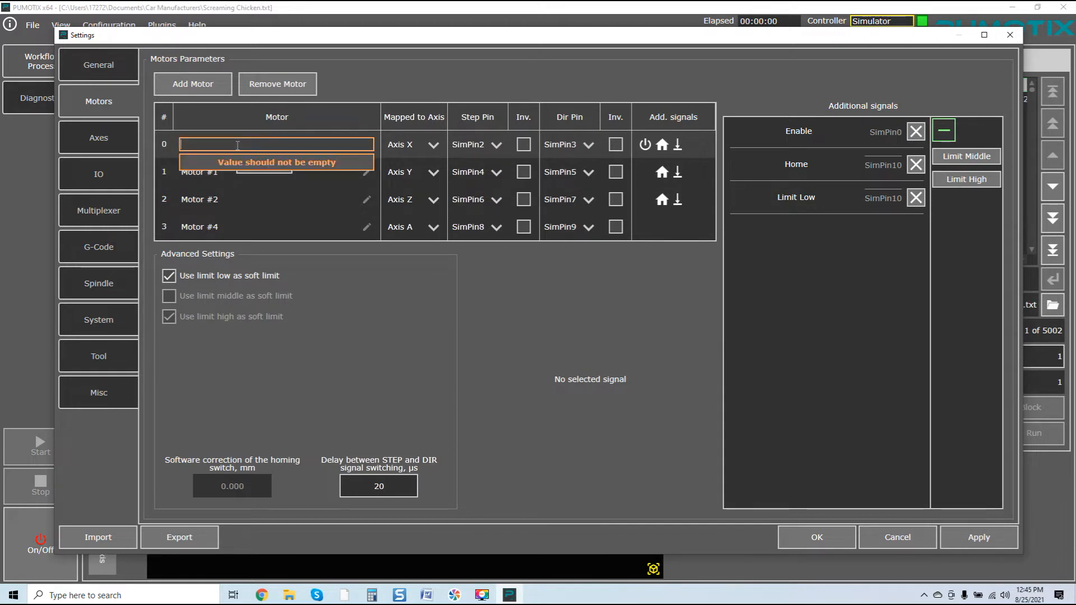
{"action": "left_click", "coordinate": [257, 173]}
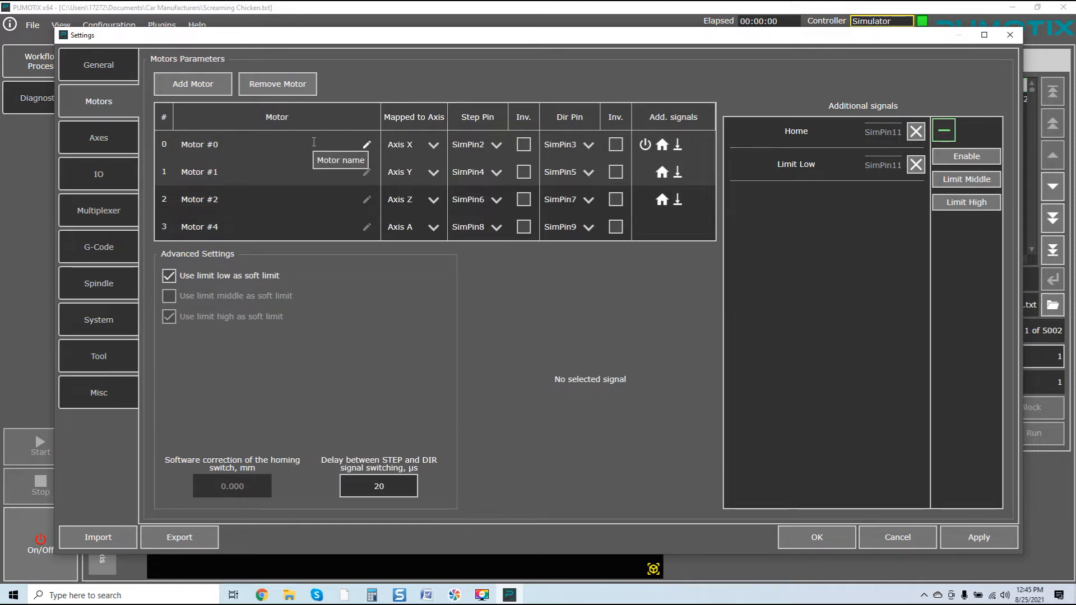
Review the axes that Motor #0 can be mapped to, keeping it on Axis X.
{"action": "left_click", "coordinate": [434, 148]}
{"action": "left_click", "coordinate": [435, 148]}
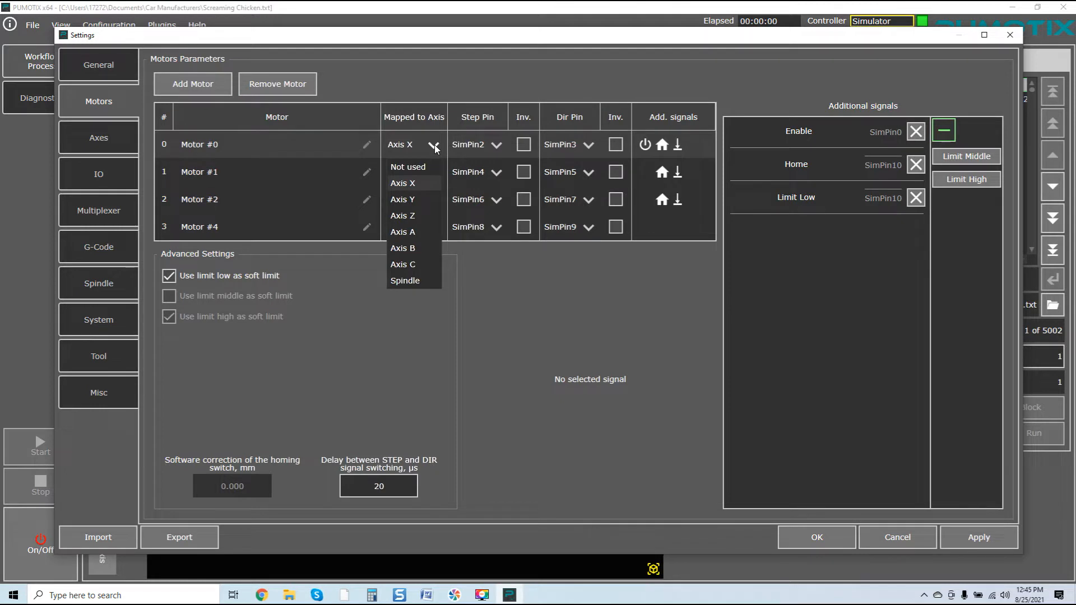
{"action": "left_click", "coordinate": [435, 148]}
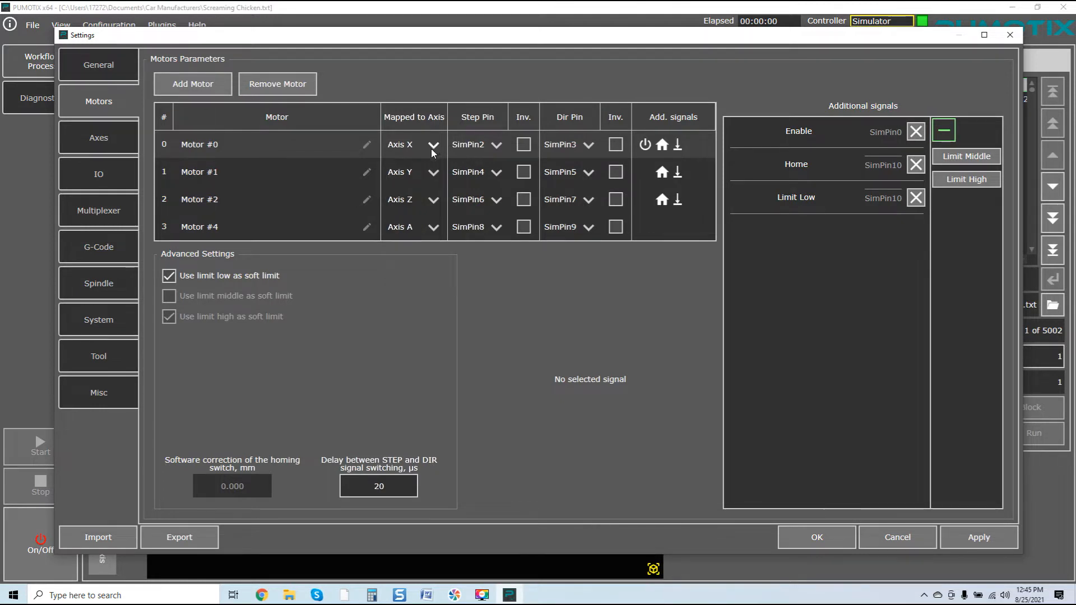
{"action": "left_click", "coordinate": [435, 147]}
{"action": "left_click", "coordinate": [435, 147]}
{"action": "left_click", "coordinate": [435, 147]}
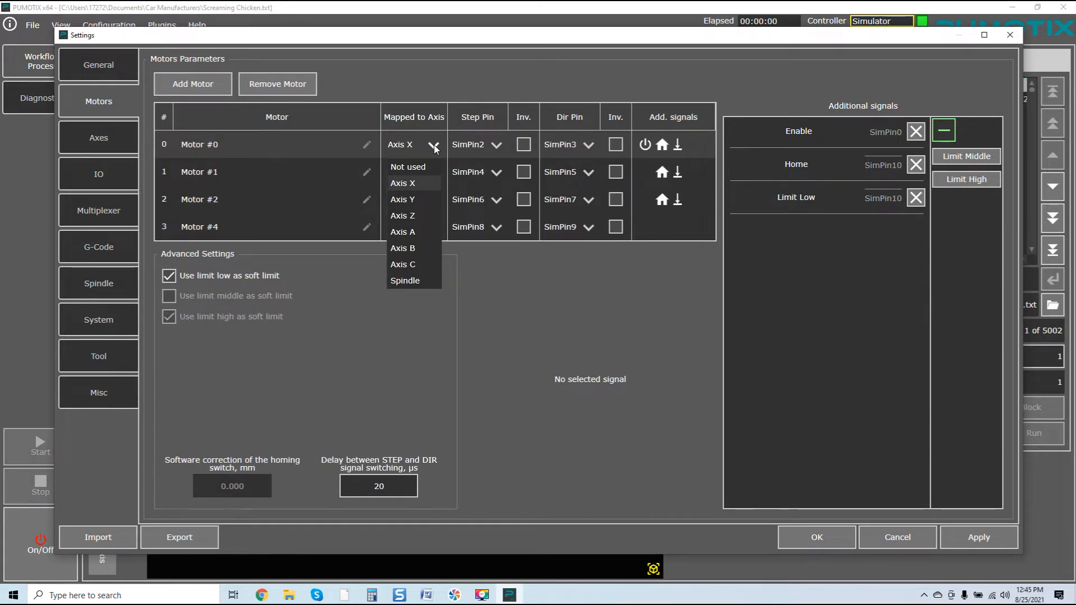
{"action": "left_click", "coordinate": [435, 148]}
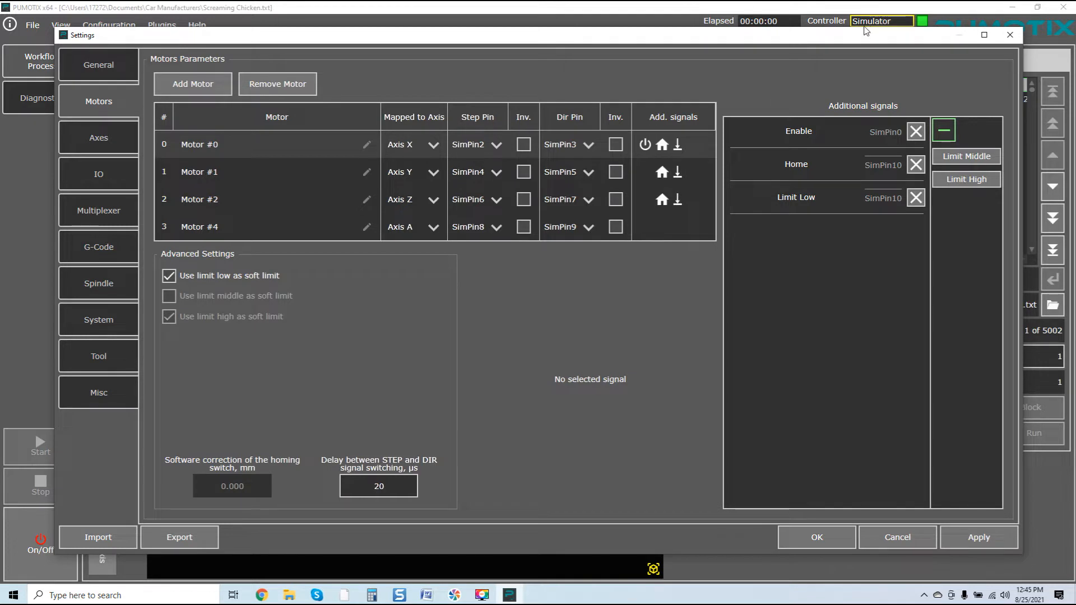
Review the pins available for the direction signal of Motor #0, keeping SimPin3.
{"action": "left_click_drag", "start_coordinate": [866, 31], "coordinate": [866, 40]}
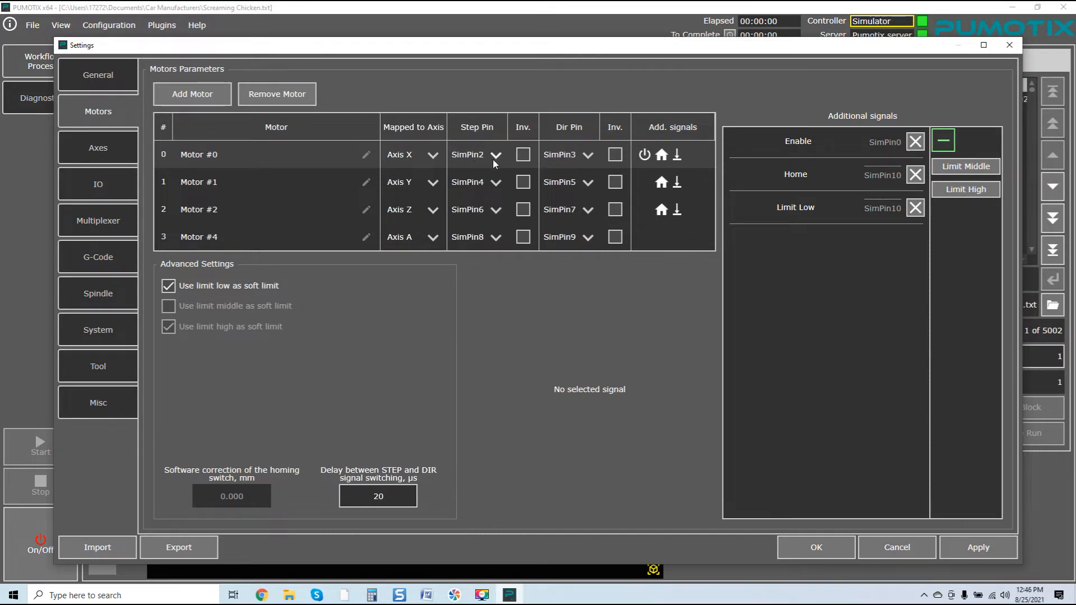
{"action": "left_click", "coordinate": [588, 155]}
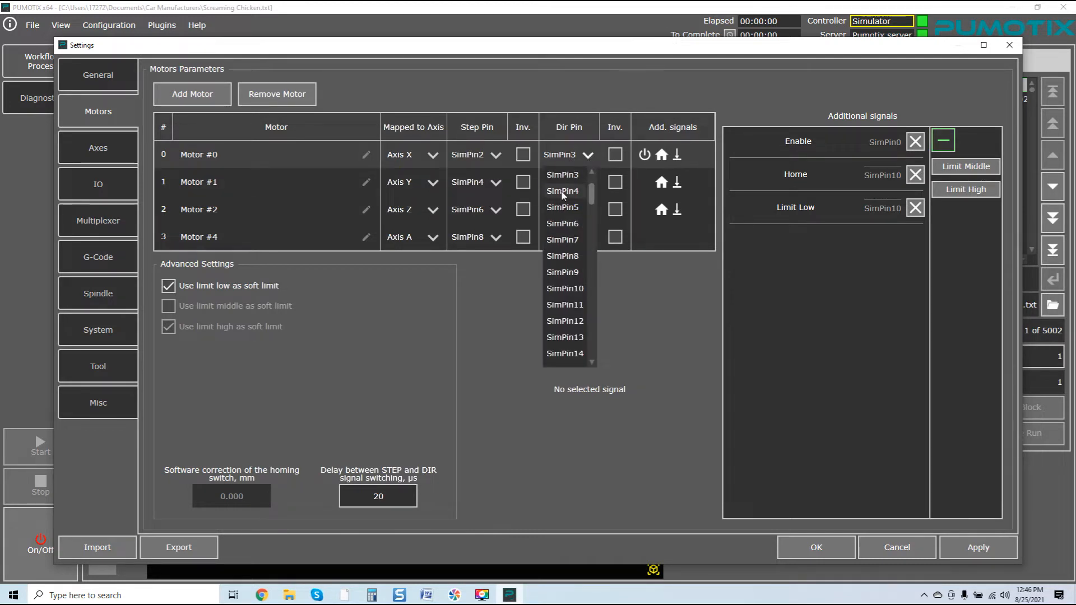
{"action": "left_click", "coordinate": [590, 150]}
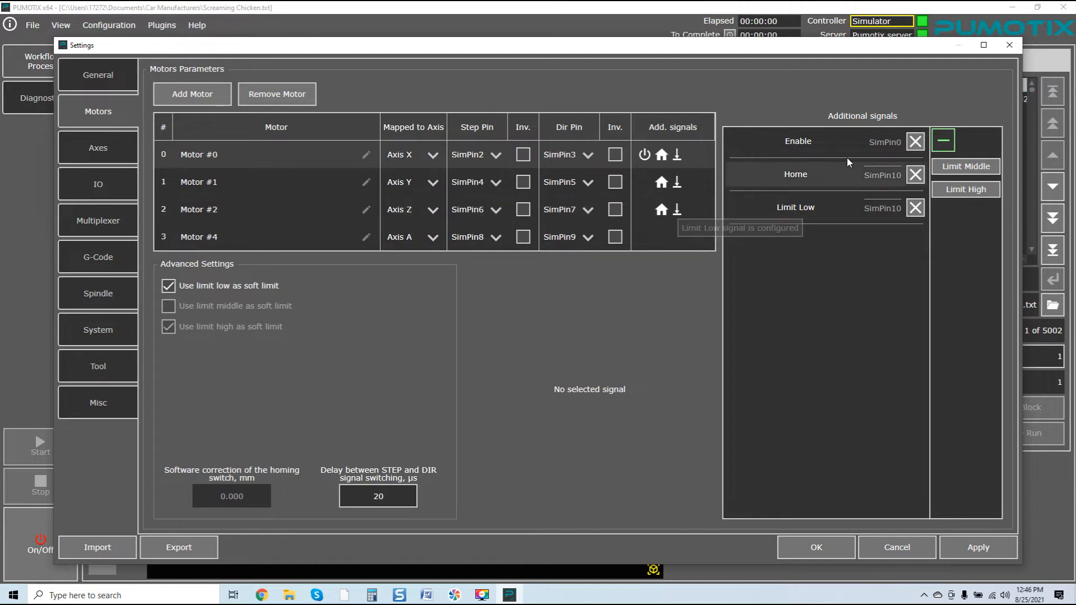
Examine the Home signal settings of Motor #0 and its available pins, keeping SimPin10.
{"action": "left_click", "coordinate": [887, 177]}
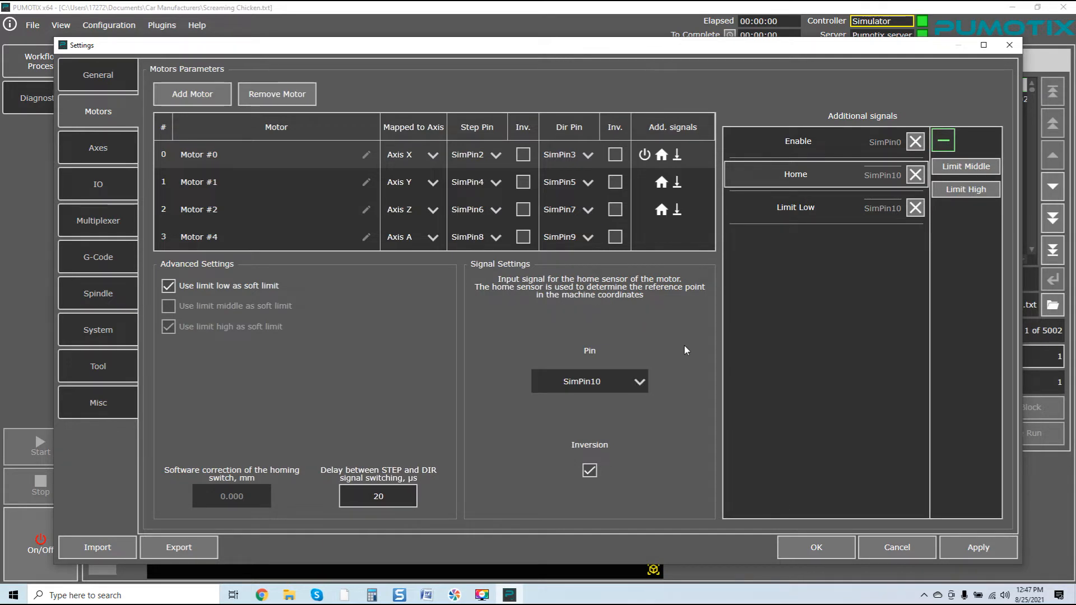
{"action": "left_click", "coordinate": [642, 383]}
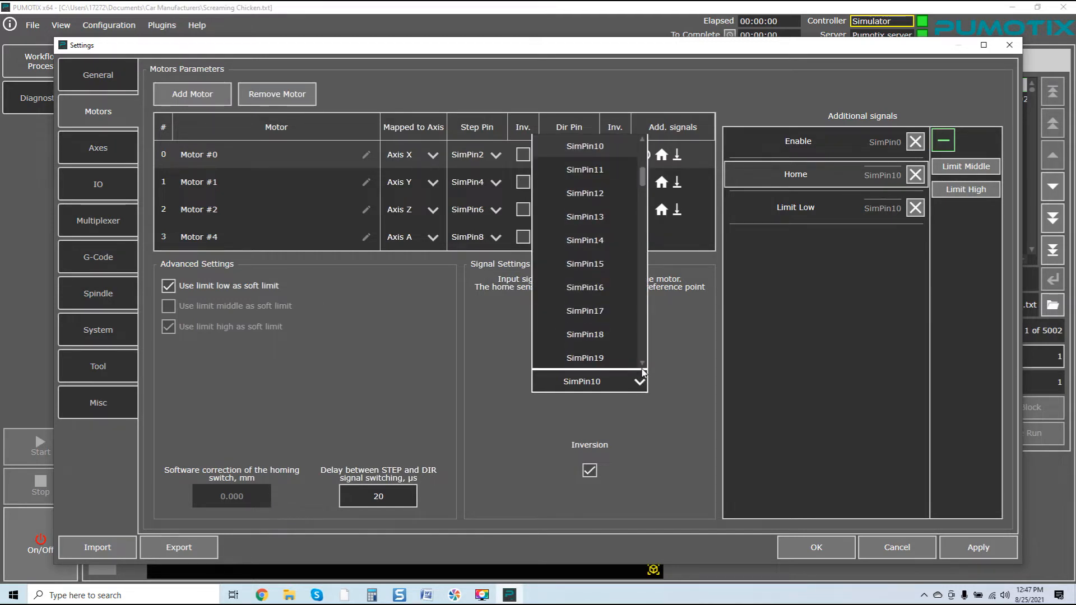
{"action": "left_click", "coordinate": [681, 331]}
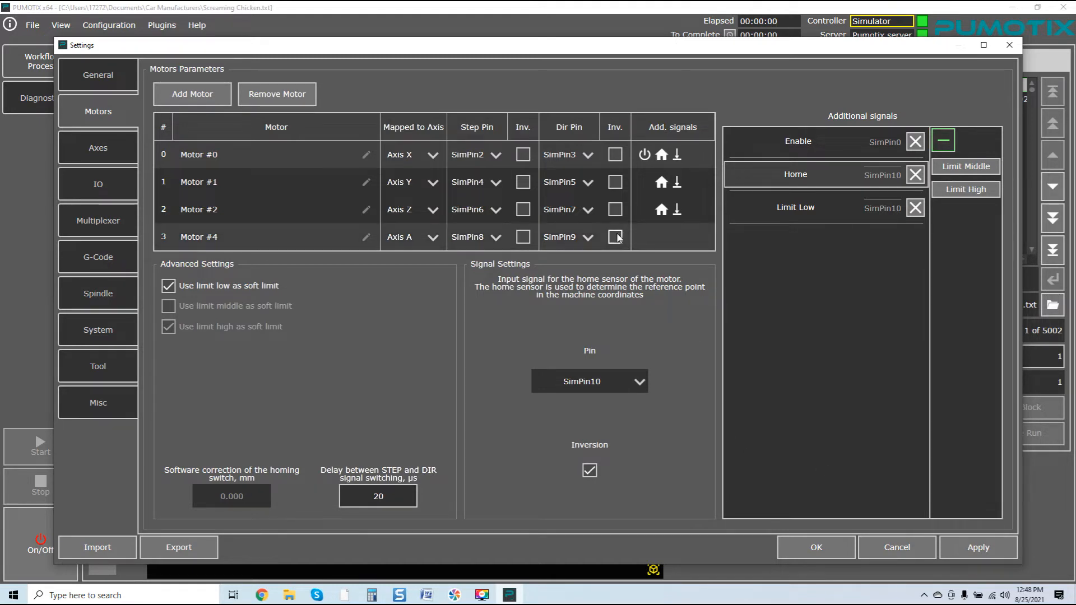
Show the axis parameters and review which axes can be selected, keeping Axis X.
{"action": "left_click", "coordinate": [107, 153]}
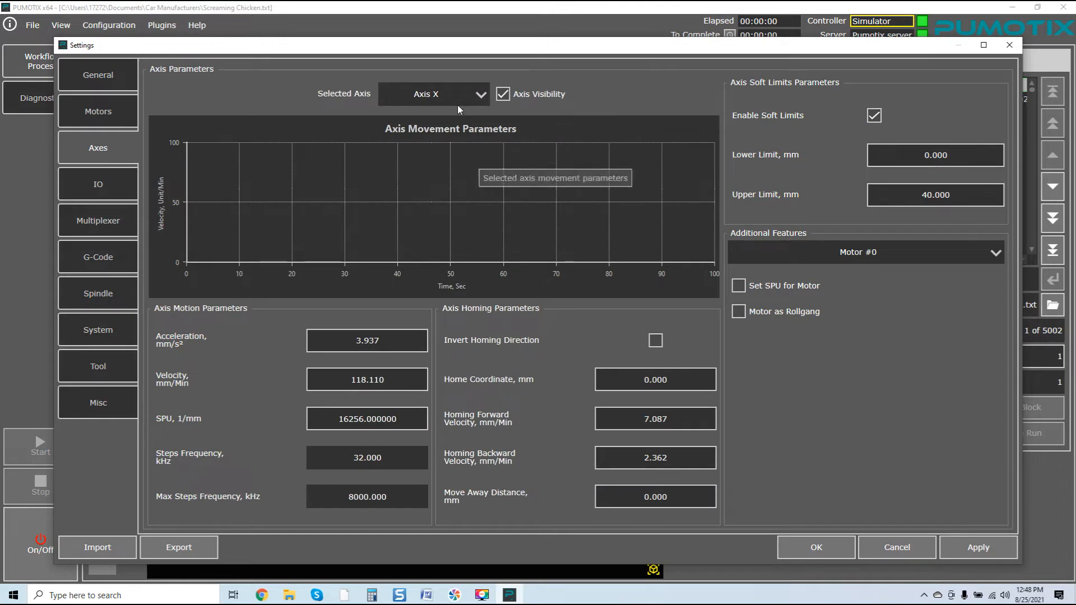
{"action": "left_click", "coordinate": [482, 97]}
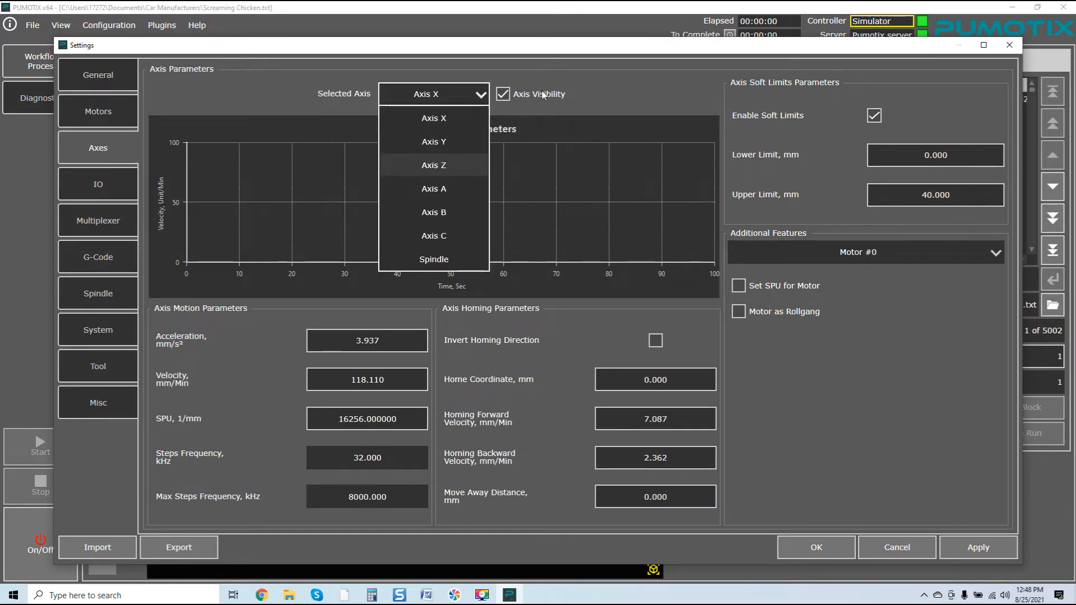
{"action": "left_click", "coordinate": [573, 88]}
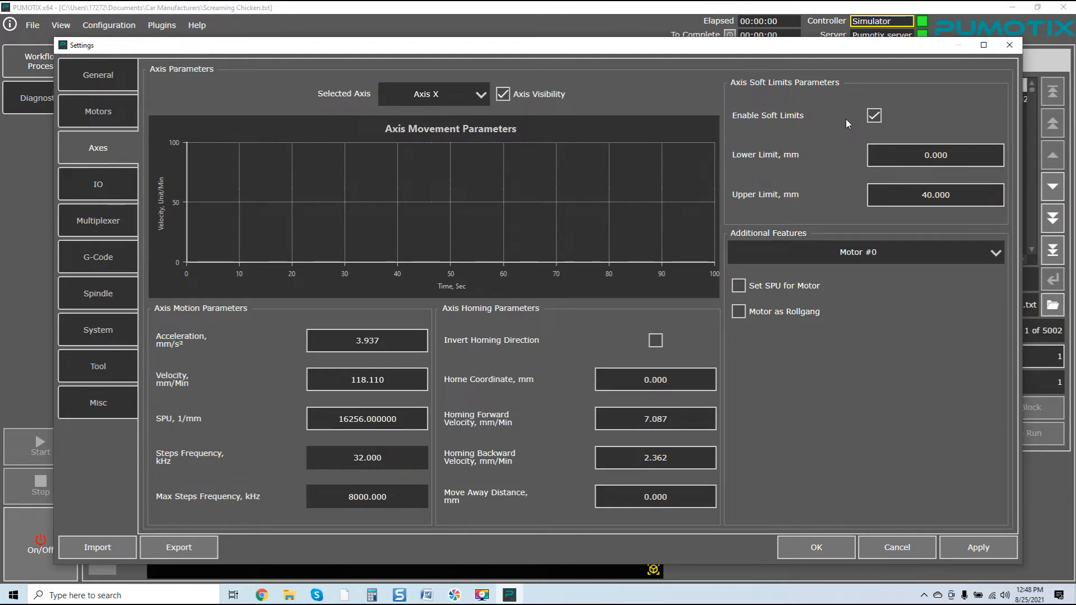
{"action": "left_click", "coordinate": [485, 98]}
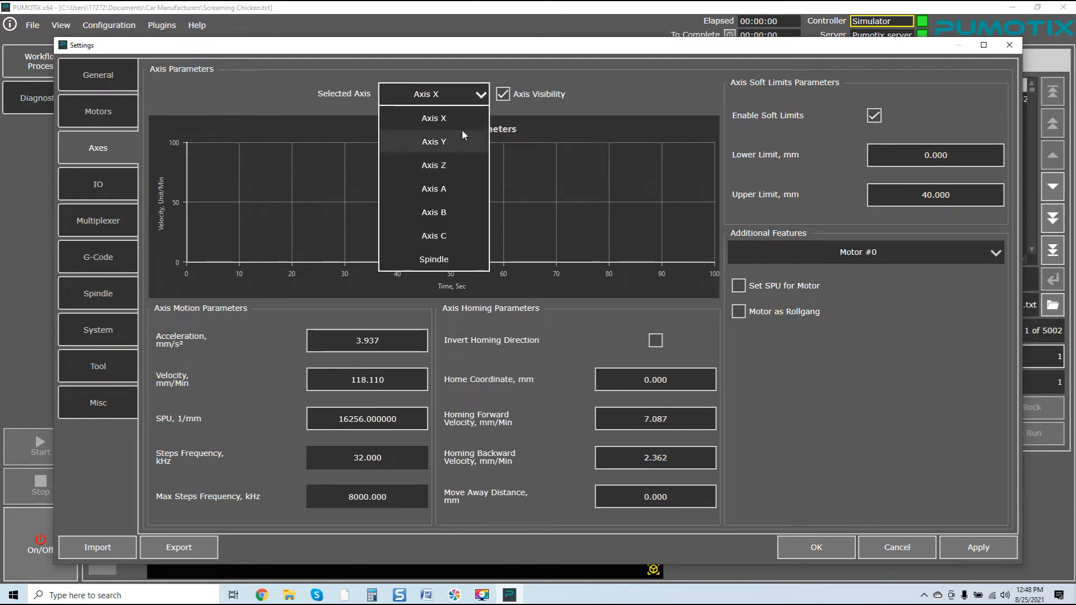
{"action": "left_click", "coordinate": [593, 75]}
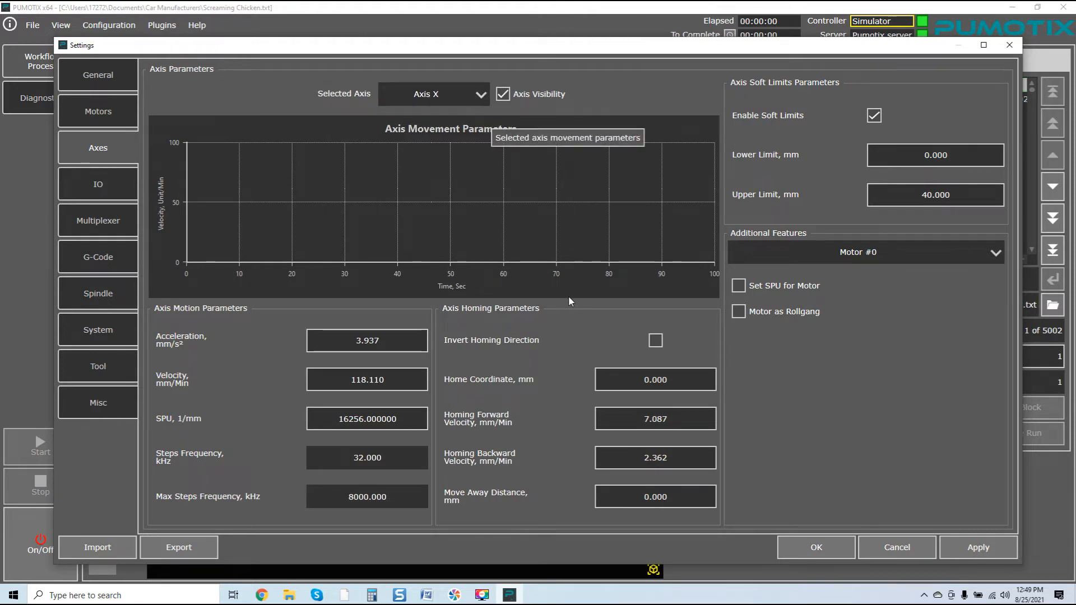
Open the IO signal settings and switch the Estop input's inversion on and back off.
{"action": "left_click", "coordinate": [116, 190]}
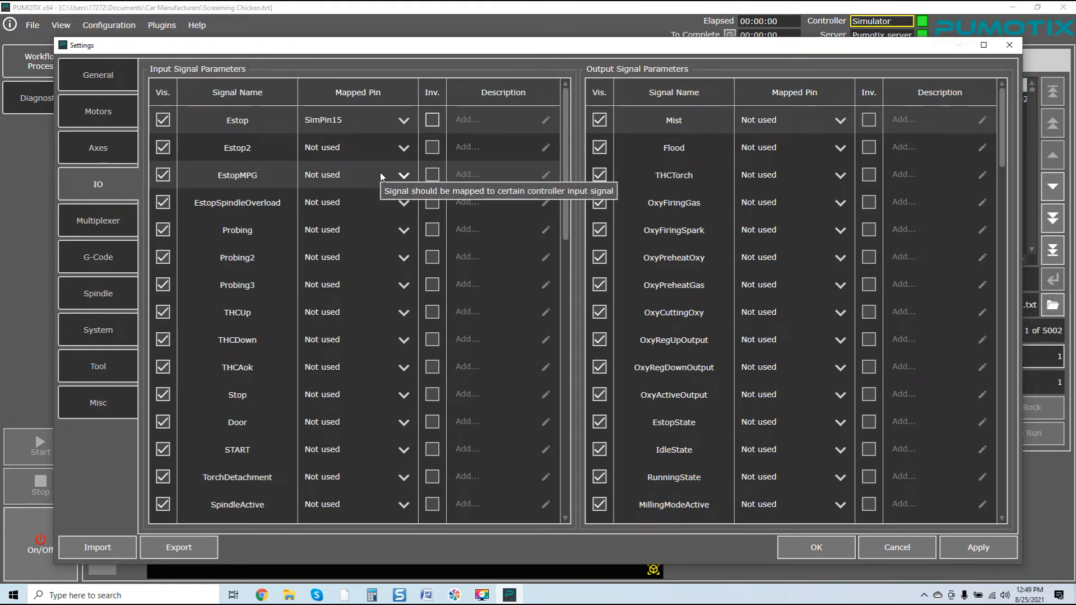
{"action": "left_click", "coordinate": [433, 120]}
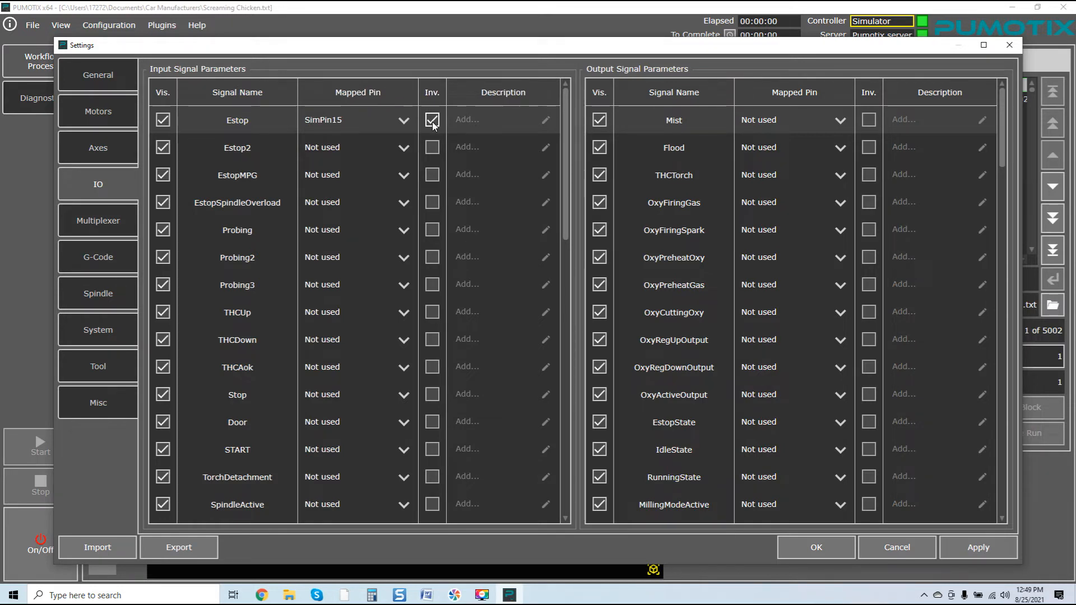
{"action": "left_click", "coordinate": [432, 122]}
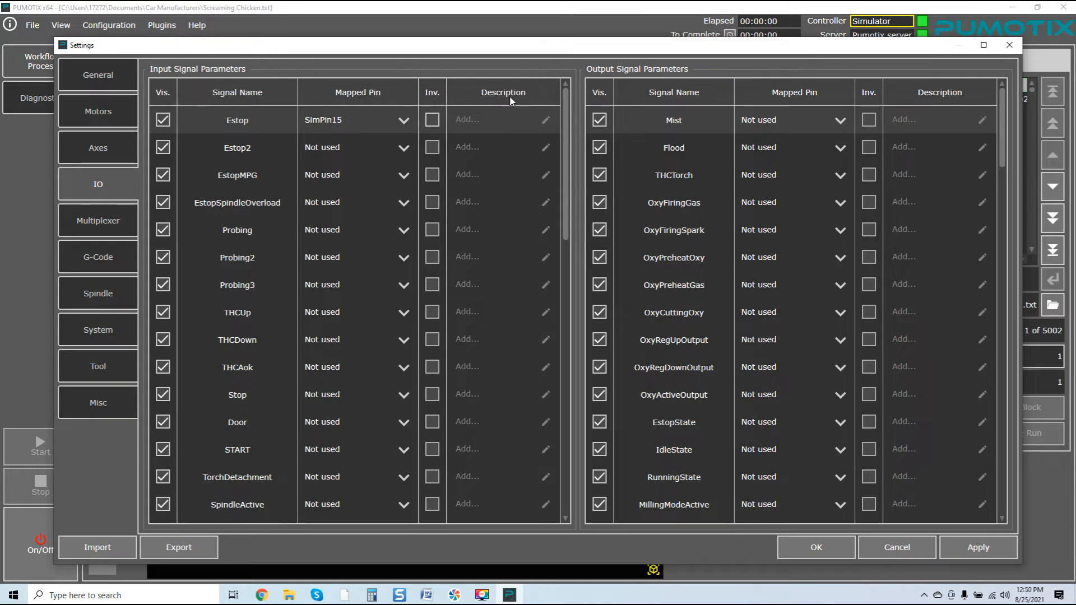
Open the Estop input's description for editing and look through the list of input signals.
{"action": "left_click", "coordinate": [498, 120]}
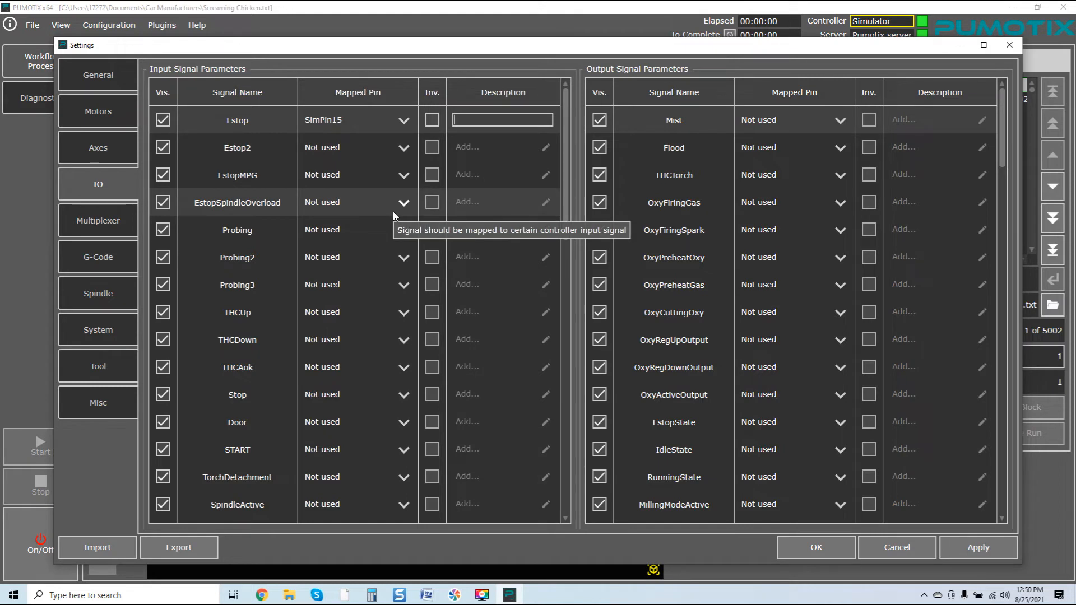
{"action": "scroll", "coordinate": [392, 210], "scroll_direction": "down", "scroll_amount": 6}
{"action": "scroll", "coordinate": [393, 212], "scroll_direction": "down", "scroll_amount": 3}
{"action": "scroll", "coordinate": [393, 212], "scroll_direction": "up", "scroll_amount": 5}
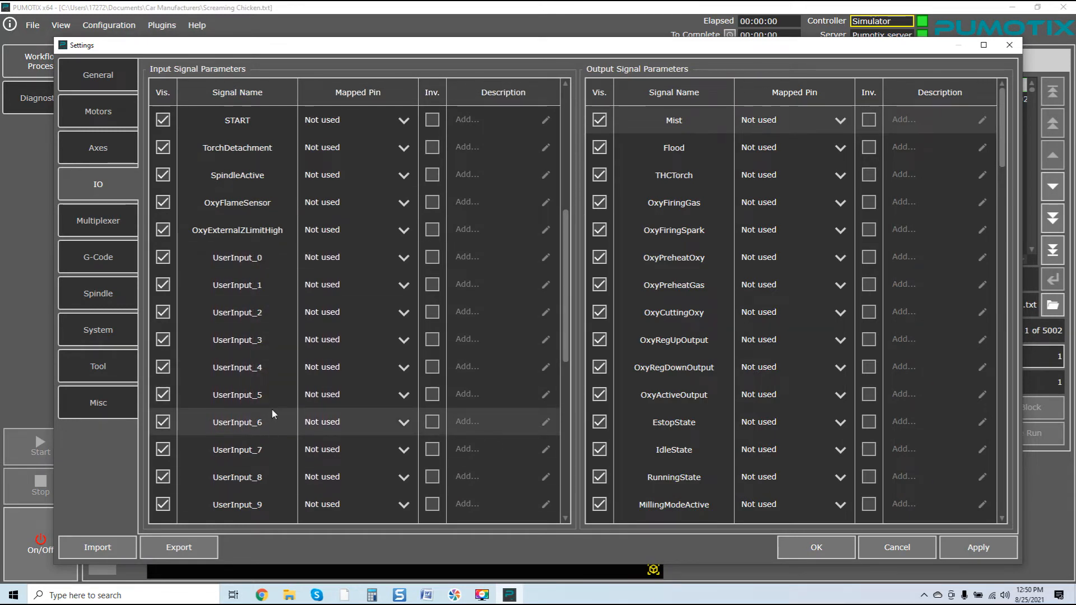
{"action": "scroll", "coordinate": [278, 331], "scroll_direction": "up", "scroll_amount": 3}
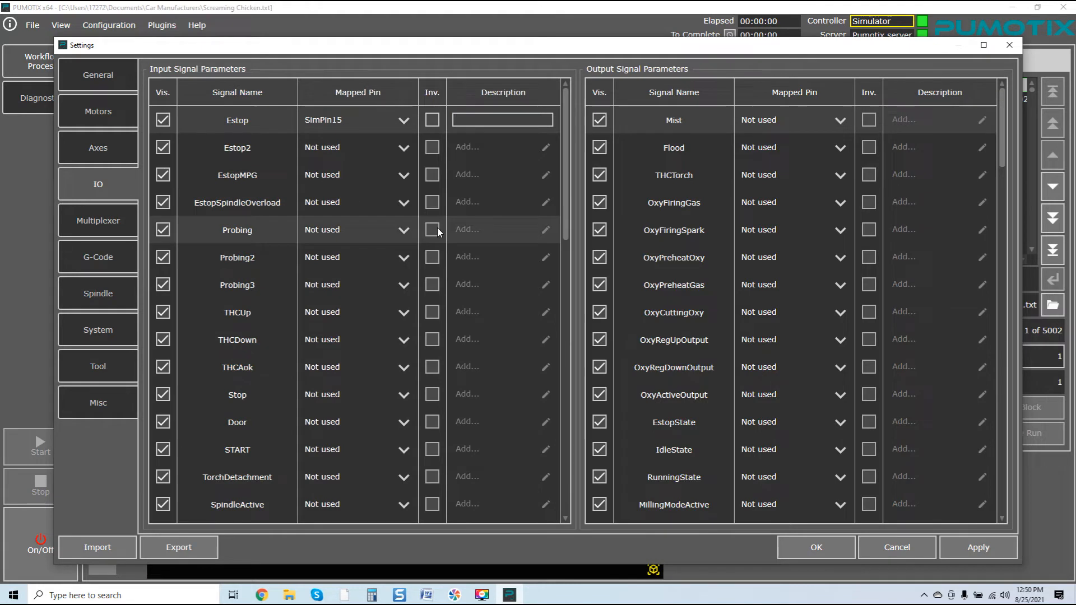
Look through the output signals and their mapped pins, from Mist to the UserOutput entries.
{"action": "scroll", "coordinate": [707, 177], "scroll_direction": "down", "scroll_amount": 6}
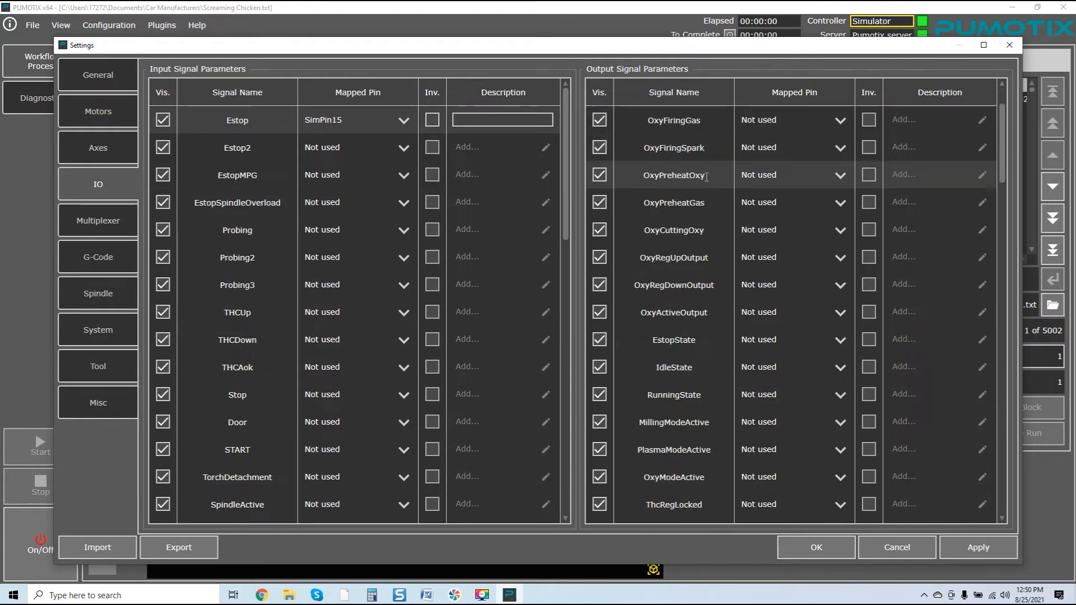
{"action": "scroll", "coordinate": [707, 177], "scroll_direction": "down", "scroll_amount": 6}
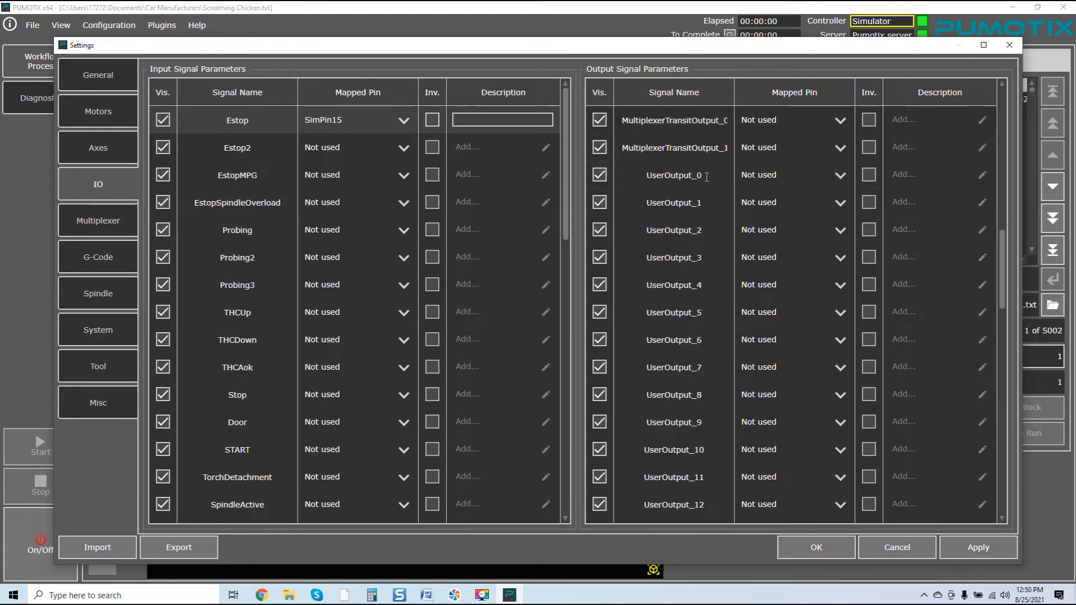
{"action": "scroll", "coordinate": [706, 180], "scroll_direction": "up", "scroll_amount": 12}
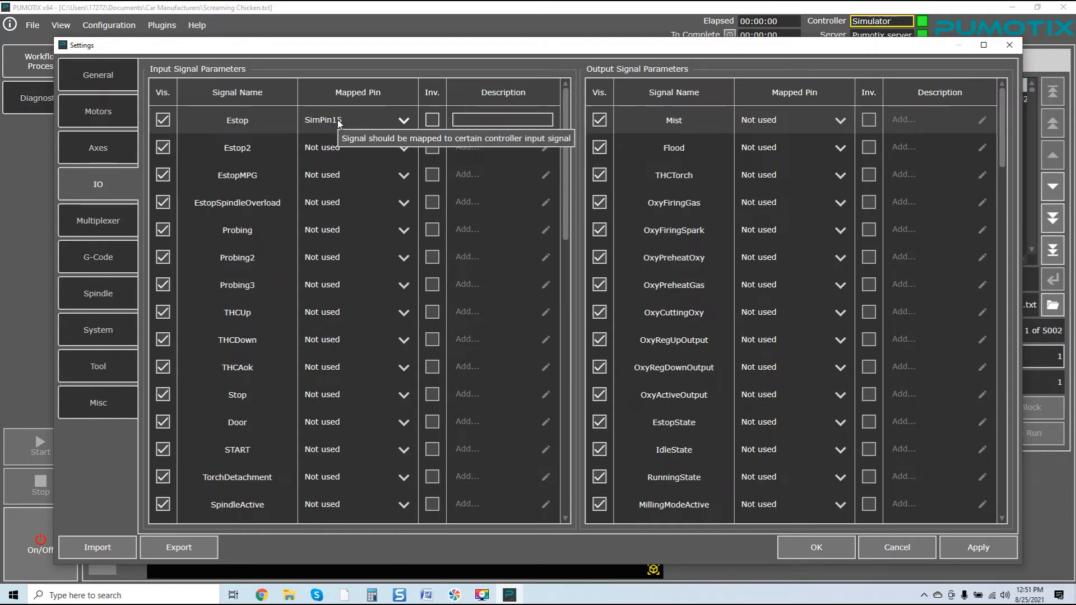
{"action": "scroll", "coordinate": [700, 270], "scroll_direction": "down", "scroll_amount": 2}
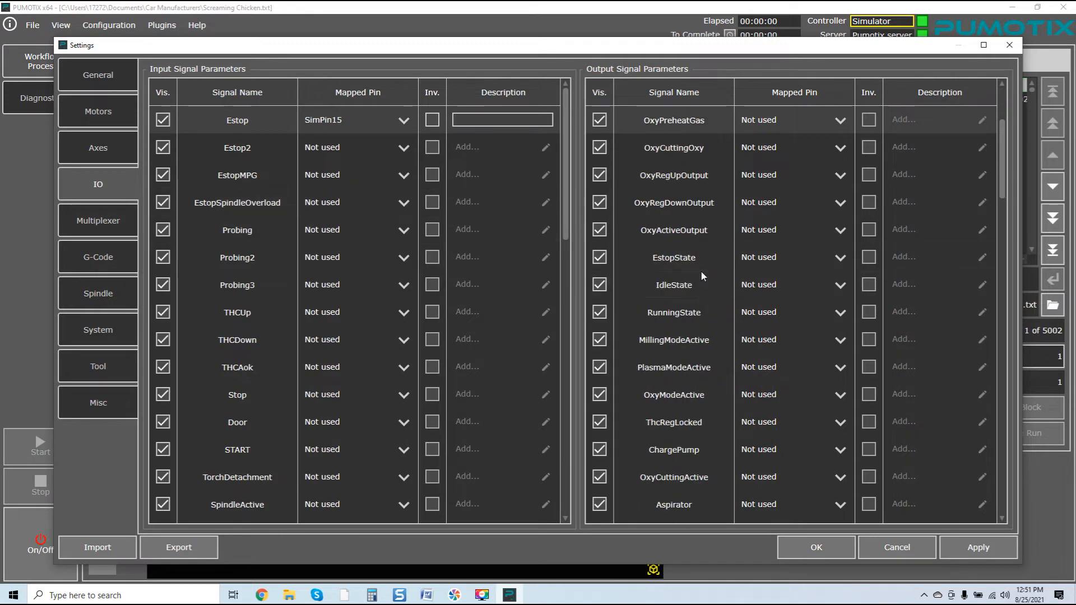
{"action": "scroll", "coordinate": [700, 270], "scroll_direction": "down", "scroll_amount": 2}
{"action": "scroll", "coordinate": [701, 270], "scroll_direction": "down", "scroll_amount": 2}
{"action": "scroll", "coordinate": [701, 271], "scroll_direction": "down", "scroll_amount": 1}
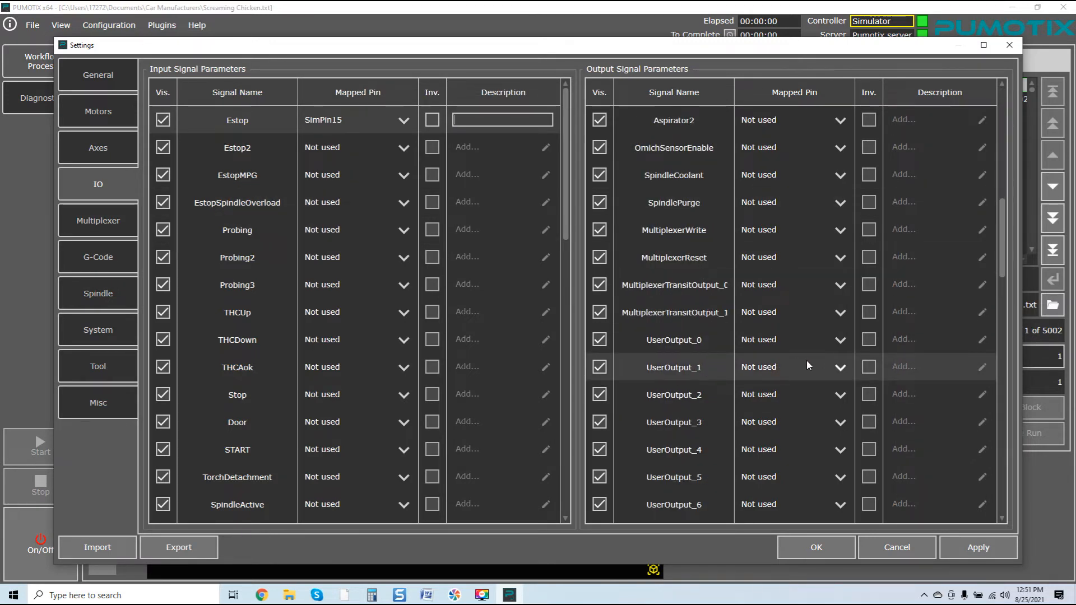
Map the UserOutput_1 output signal to SimPin17 and set it back to Not used.
{"action": "left_click", "coordinate": [840, 367]}
{"action": "left_click_drag", "start_coordinate": [845, 411], "coordinate": [844, 429]}
{"action": "left_click", "coordinate": [815, 536]}
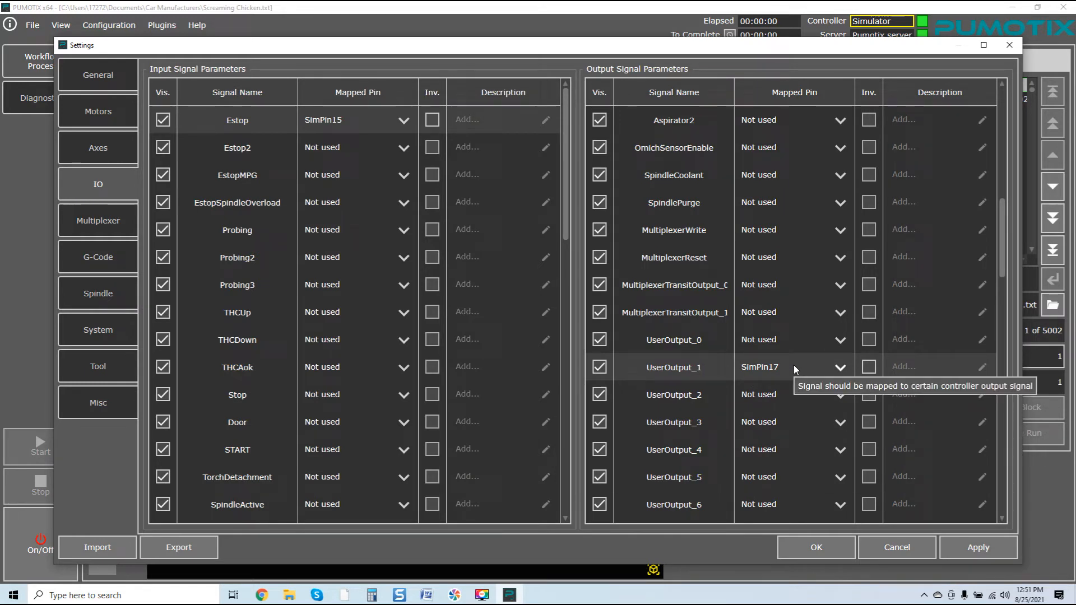
{"action": "left_click", "coordinate": [838, 368]}
{"action": "left_click_drag", "start_coordinate": [843, 445], "coordinate": [843, 392]}
{"action": "left_click", "coordinate": [822, 391]}
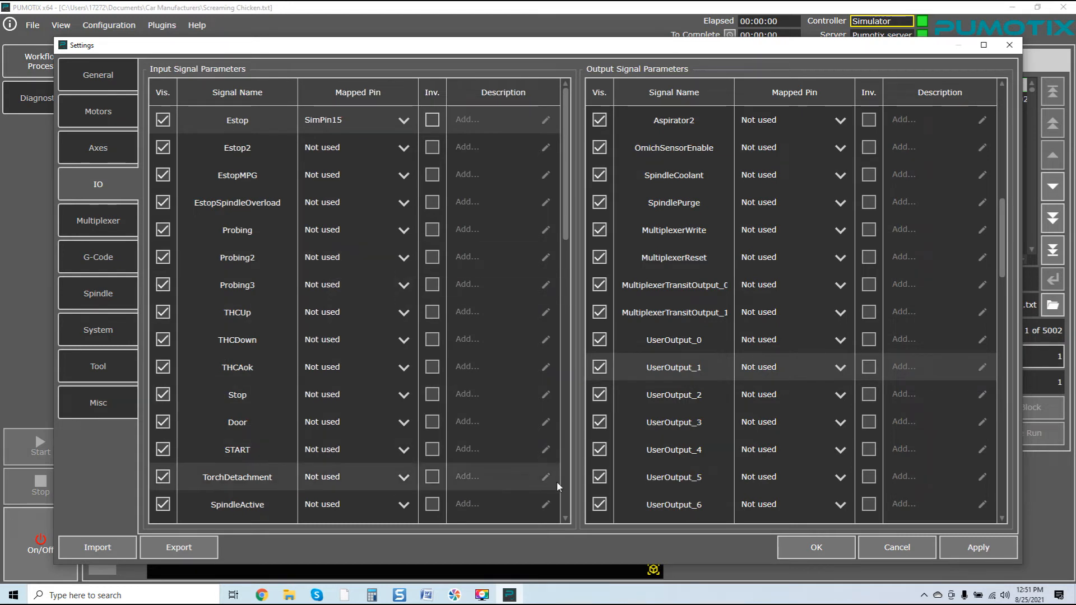
Apply the IO settings and leave the settings window, acknowledging the server messages.
{"action": "left_click", "coordinate": [971, 544]}
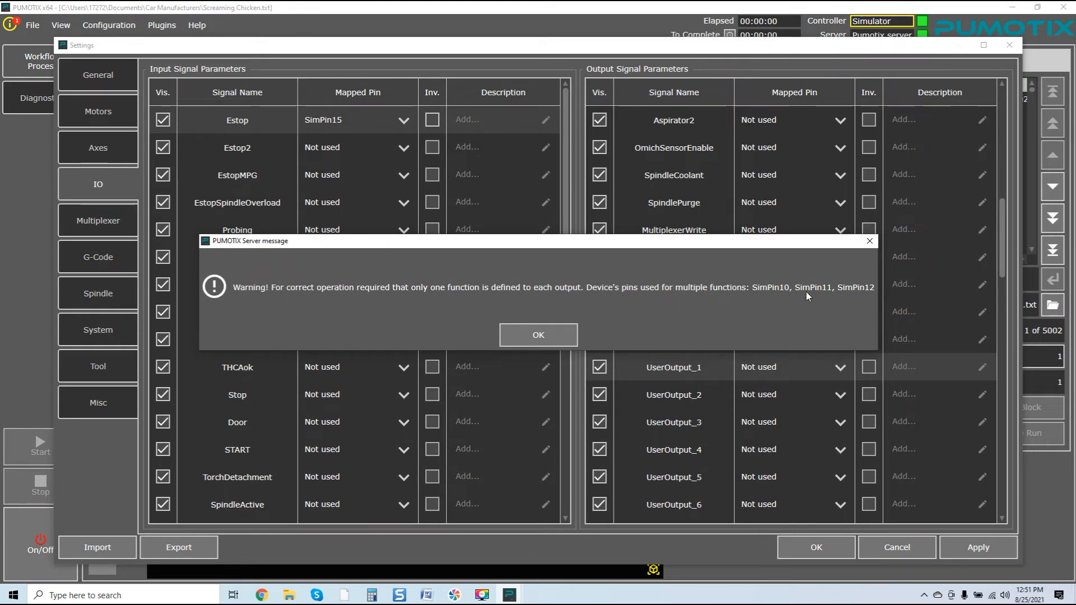
{"action": "left_click", "coordinate": [569, 336]}
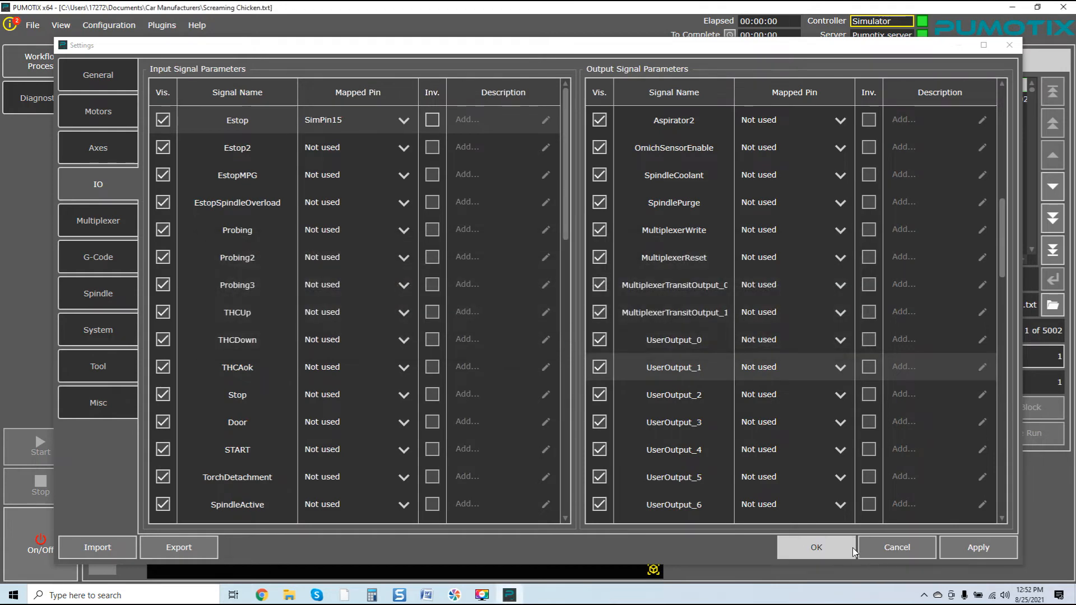
{"action": "left_click", "coordinate": [825, 547]}
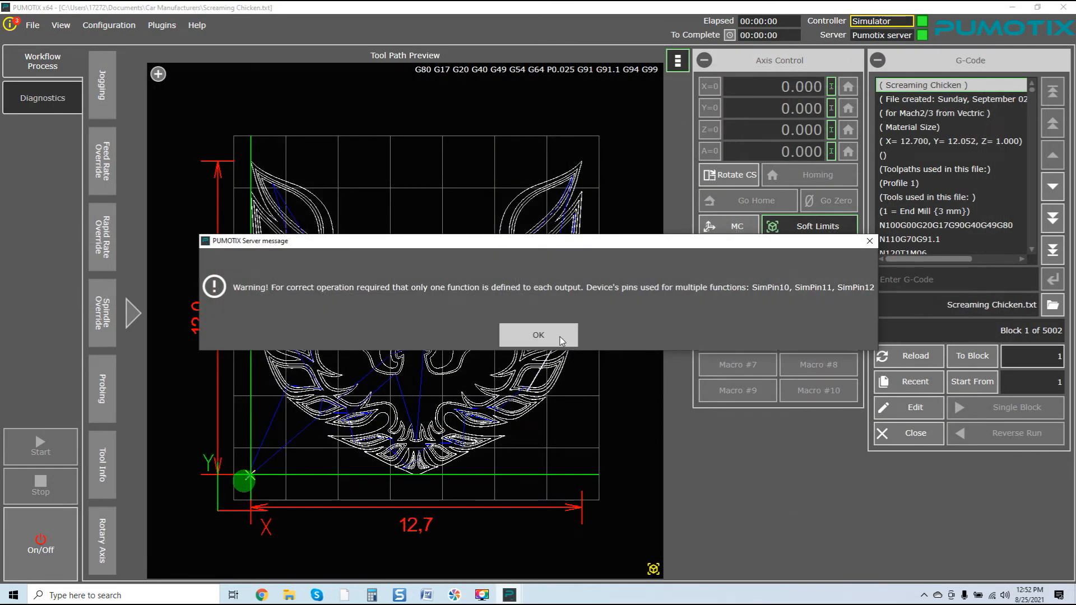
{"action": "left_click", "coordinate": [560, 337]}
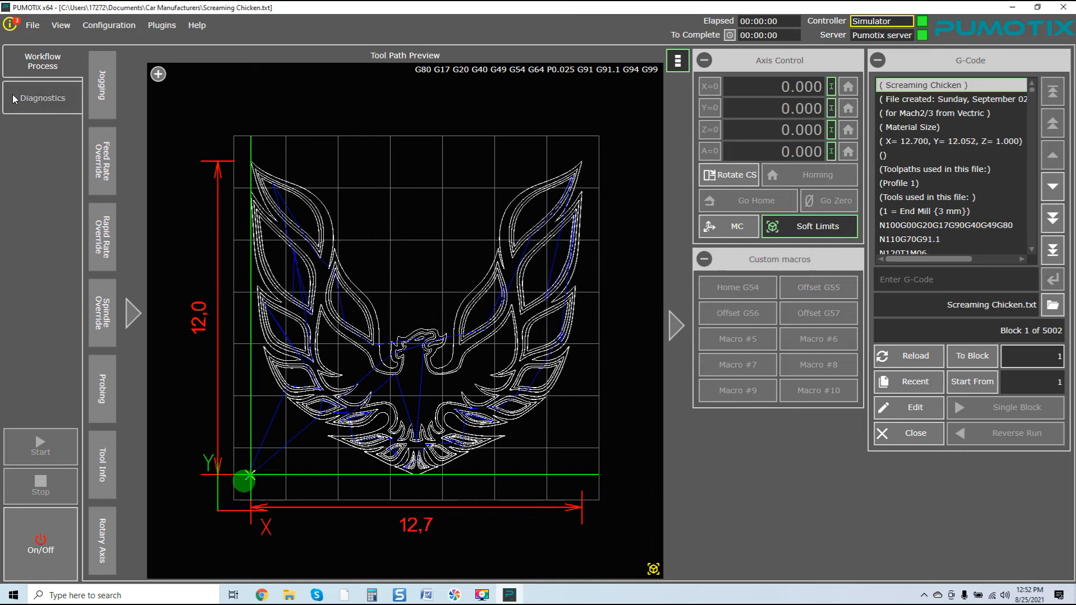
Reopen the settings, review the axis parameters for Axis X, Axis Y and Axis Z, and close the settings.
{"action": "left_click", "coordinate": [87, 33]}
{"action": "left_click", "coordinate": [115, 44]}
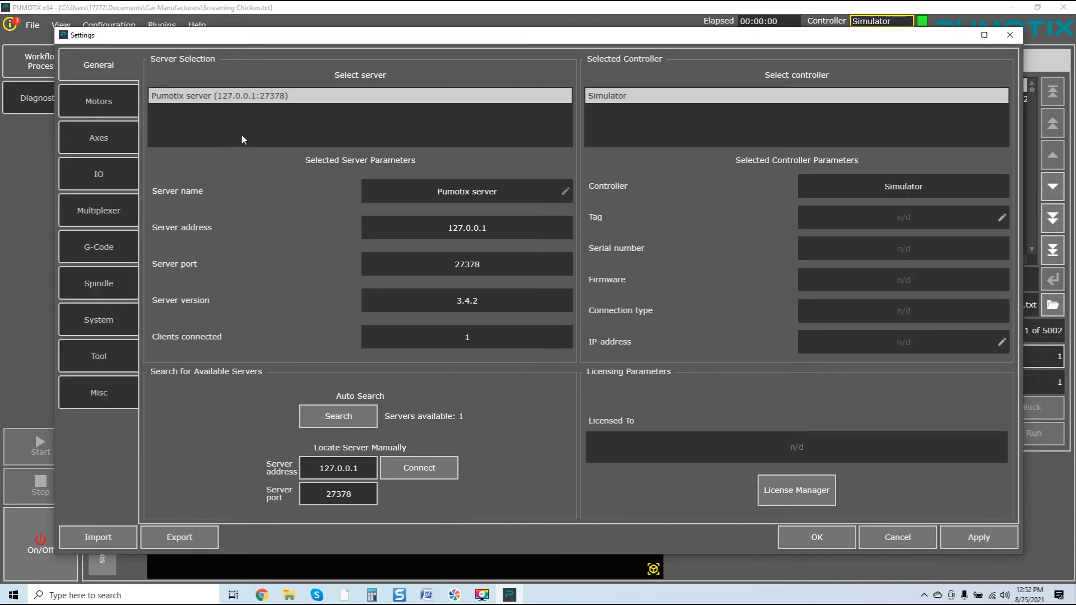
{"action": "left_click", "coordinate": [111, 147]}
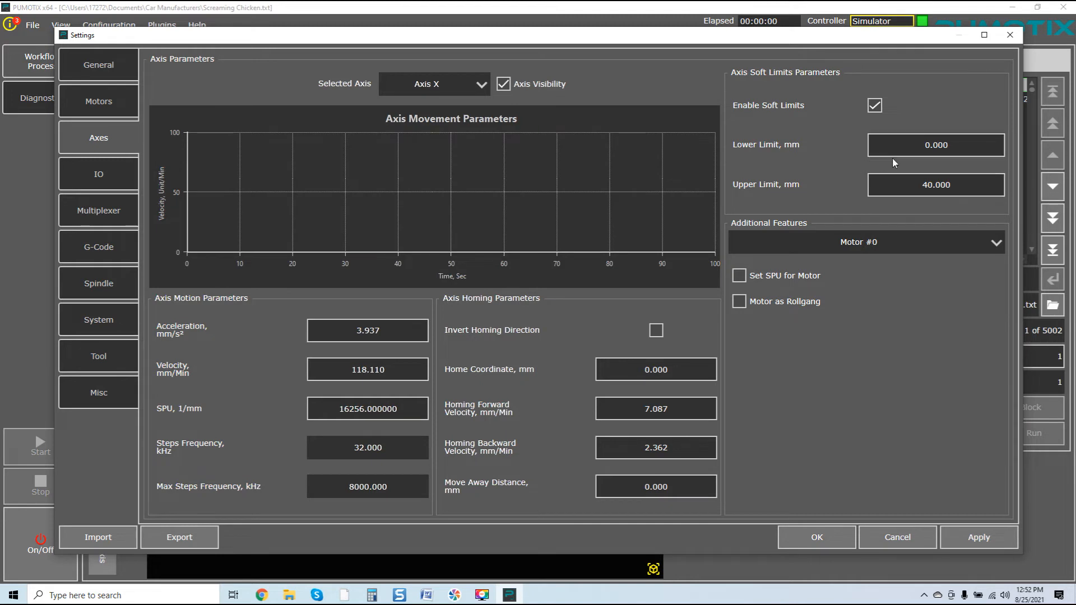
{"action": "left_click", "coordinate": [465, 85]}
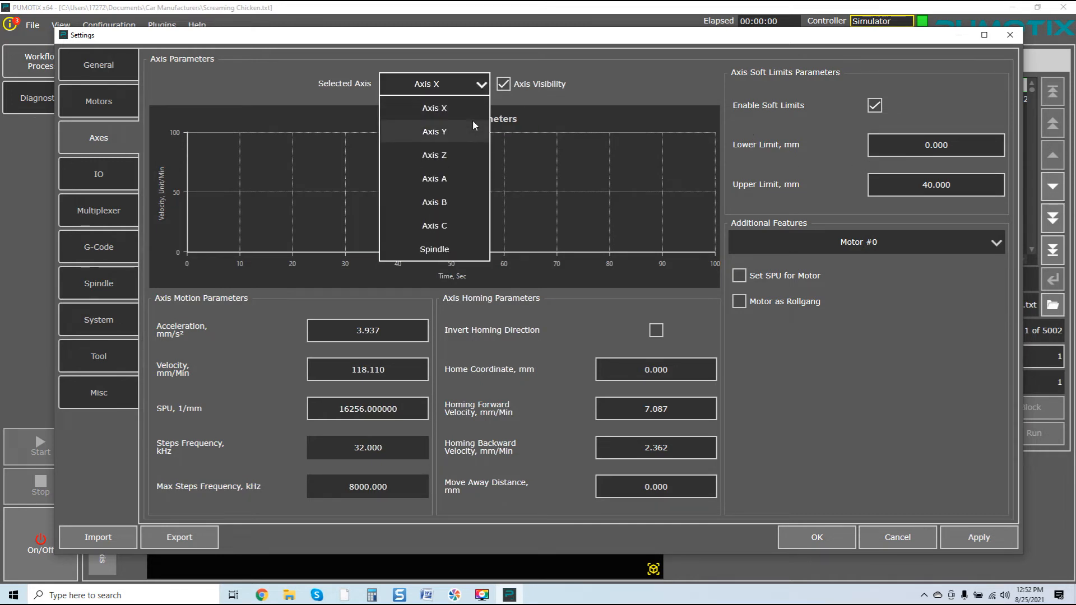
{"action": "left_click", "coordinate": [471, 130]}
{"action": "left_click", "coordinate": [470, 89]}
{"action": "left_click", "coordinate": [466, 156]}
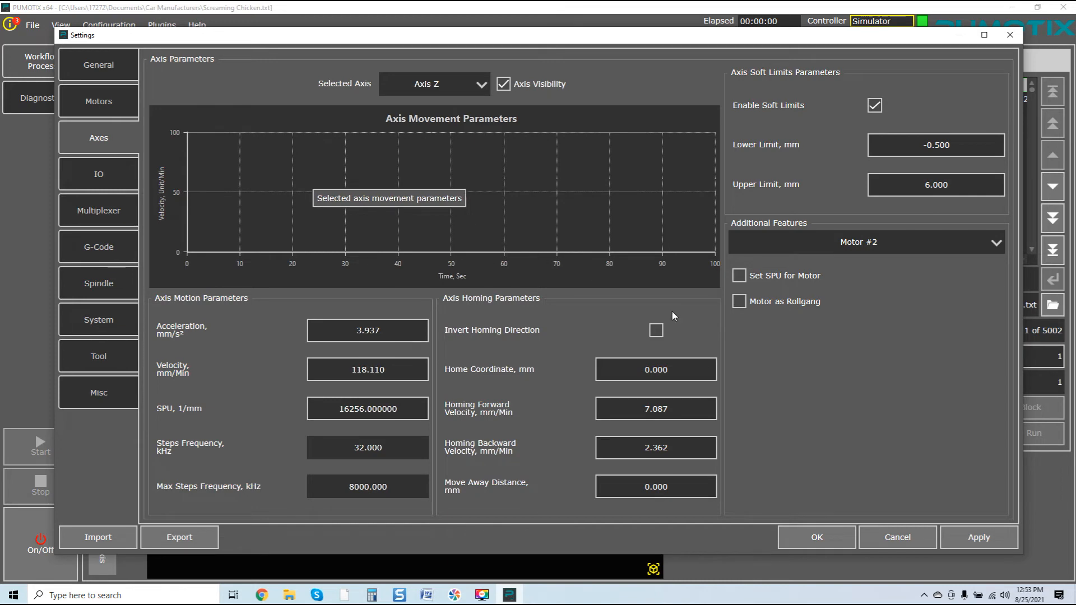
{"action": "left_click", "coordinate": [845, 543]}
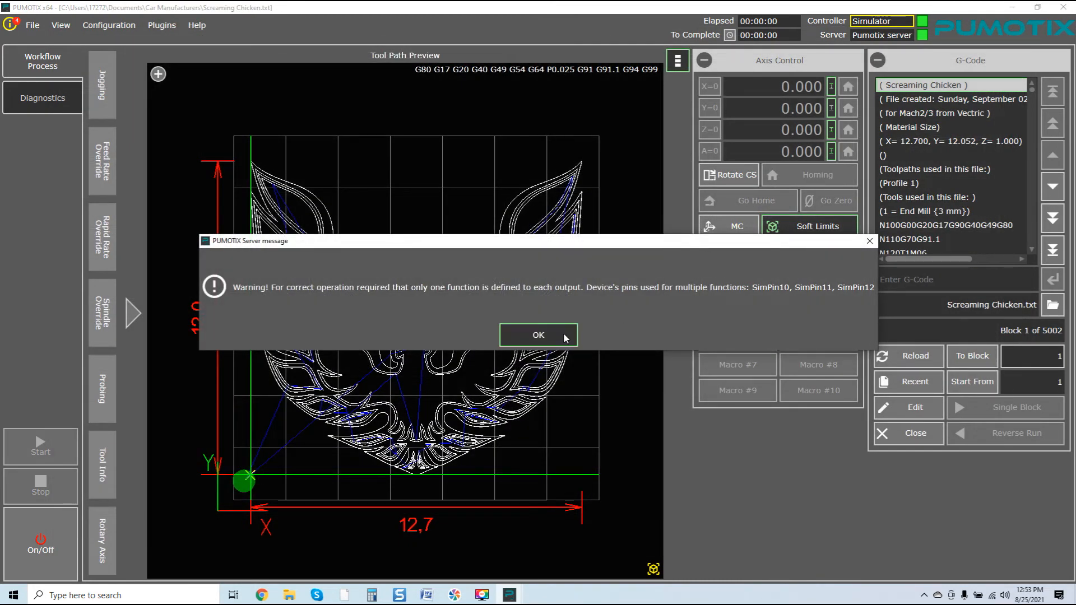
{"action": "left_click", "coordinate": [566, 335]}
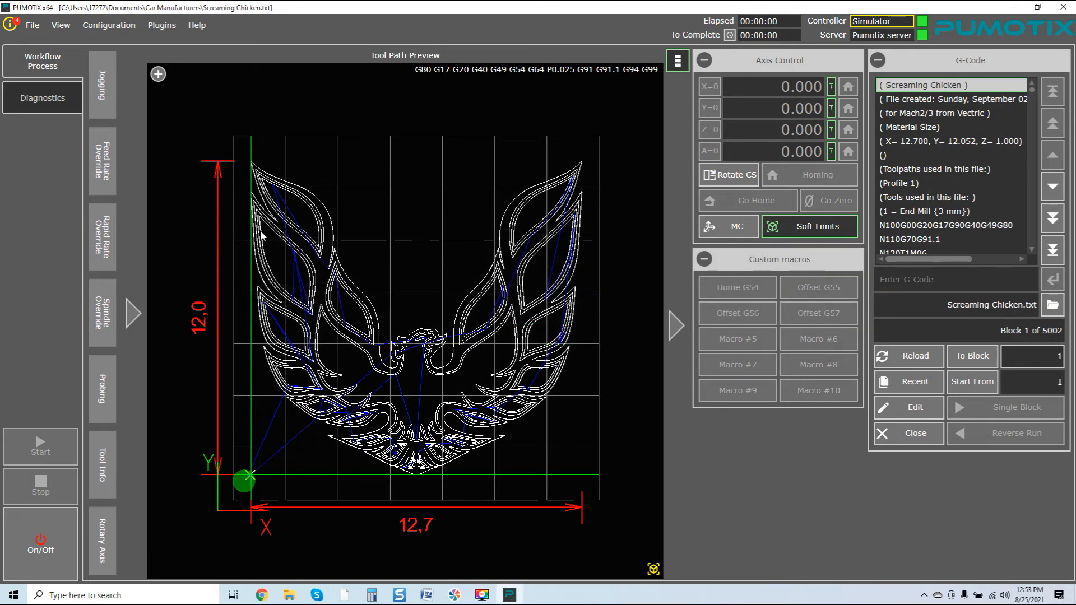
Switch the machine on and toggle Soft Limits off and on twice, leaving them enabled.
{"action": "left_click", "coordinate": [63, 526]}
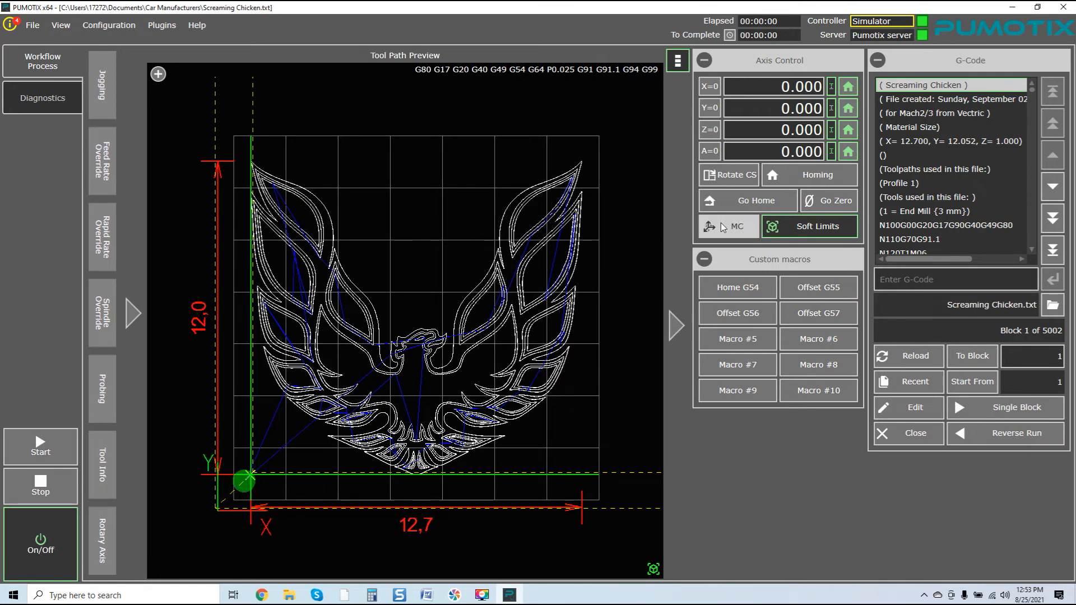
{"action": "left_click", "coordinate": [788, 225]}
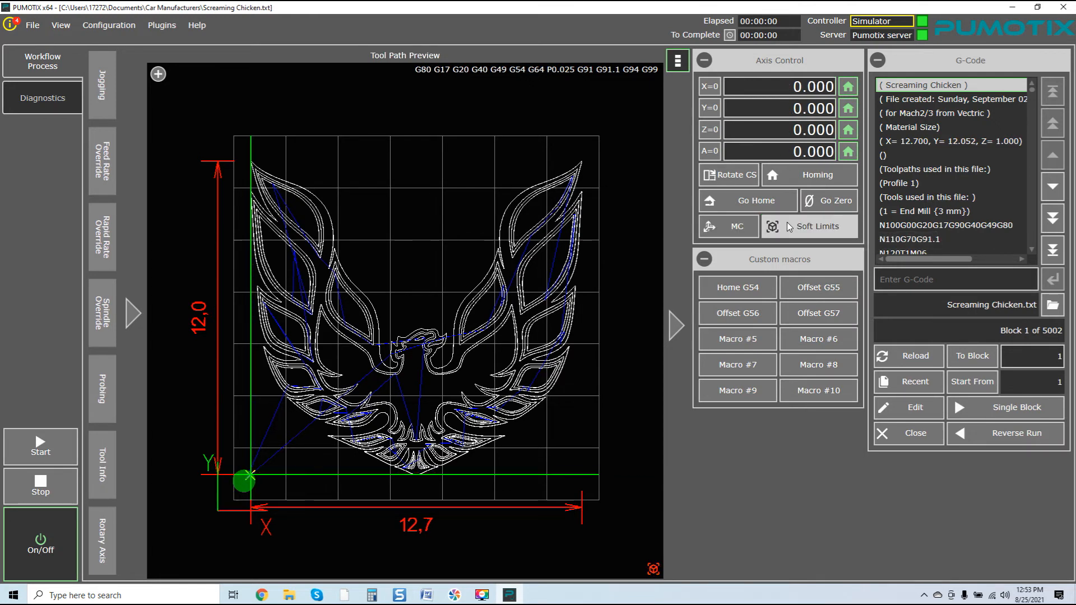
{"action": "left_click", "coordinate": [817, 230]}
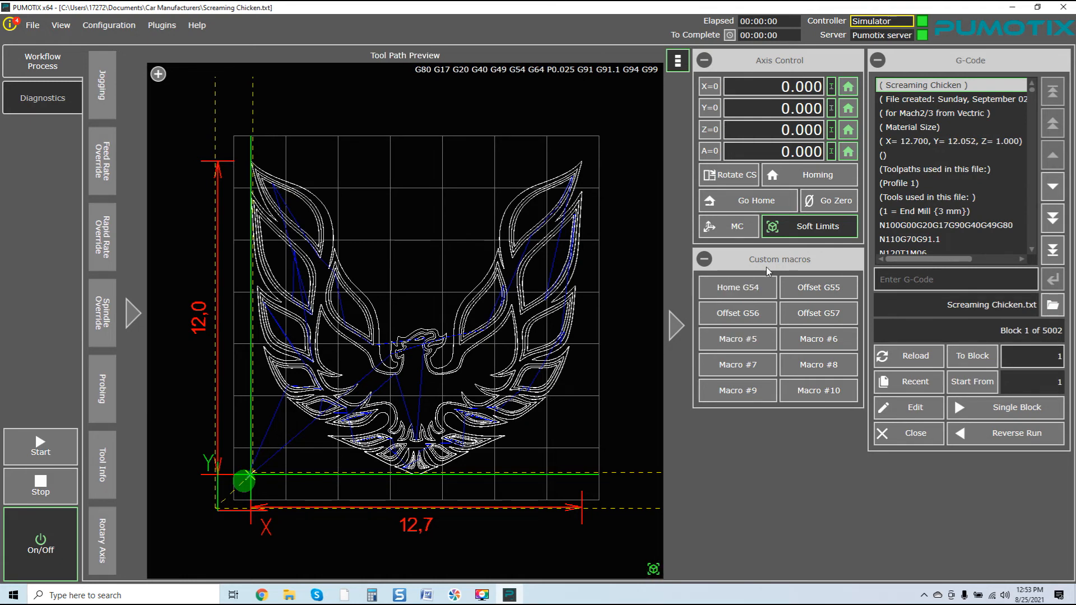
{"action": "left_click", "coordinate": [791, 226]}
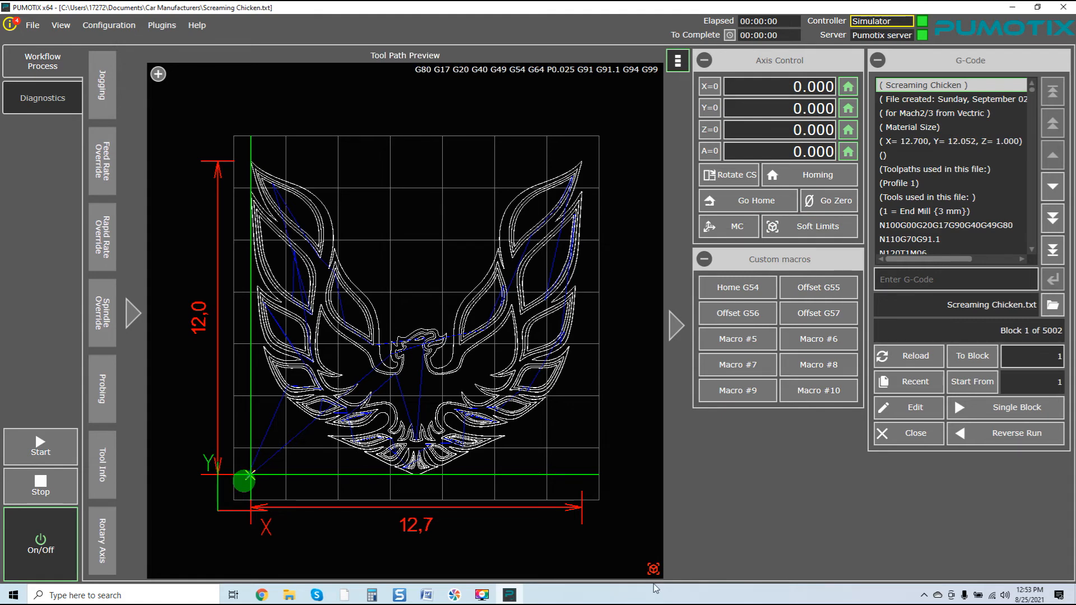
{"action": "left_click", "coordinate": [808, 227]}
Switch the Z axis's individual soft limits off and back on, checking the limit boundary around the tool path.
{"action": "scroll", "coordinate": [509, 234], "scroll_direction": "down", "scroll_amount": 5}
{"action": "left_click_drag", "start_coordinate": [522, 249], "coordinate": [330, 382]}
{"action": "scroll", "coordinate": [331, 382], "scroll_direction": "down", "scroll_amount": 2}
{"action": "scroll", "coordinate": [451, 302], "scroll_direction": "down", "scroll_amount": 1}
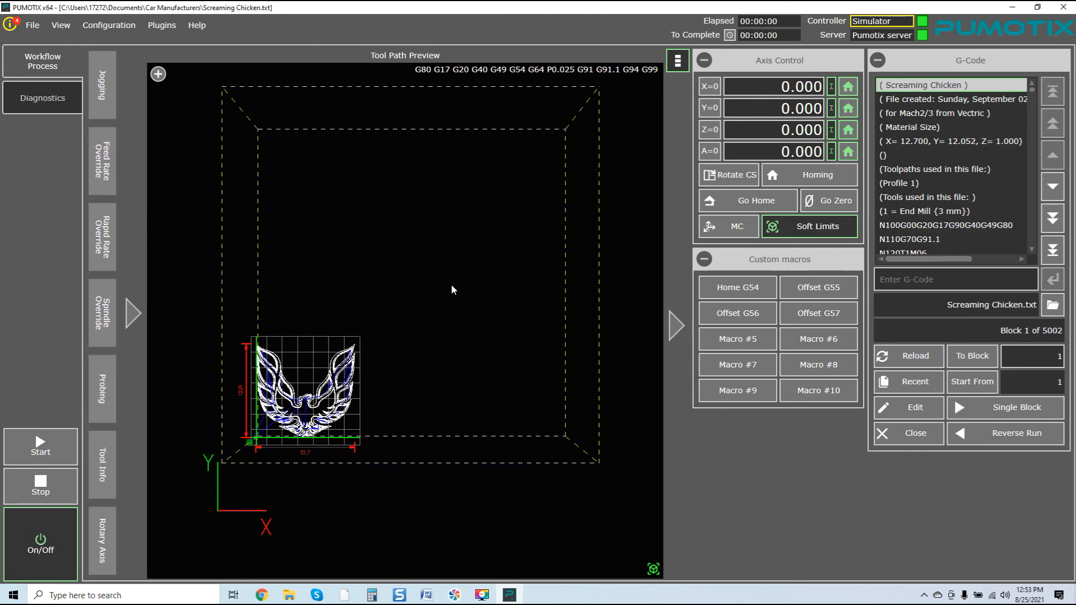
{"action": "mouse_move", "coordinate": [493, 296]}
{"action": "left_mouse_down"}
{"action": "mouse_move", "coordinate": [523, 279]}
{"action": "mouse_move", "coordinate": [502, 226]}
{"action": "left_mouse_up"}
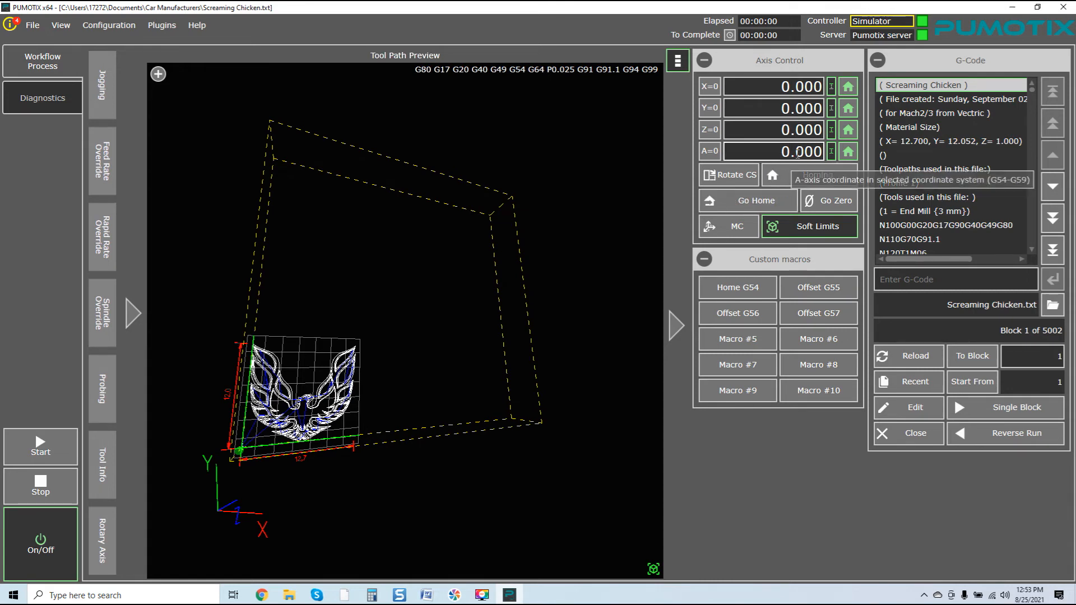
{"action": "left_click", "coordinate": [832, 130]}
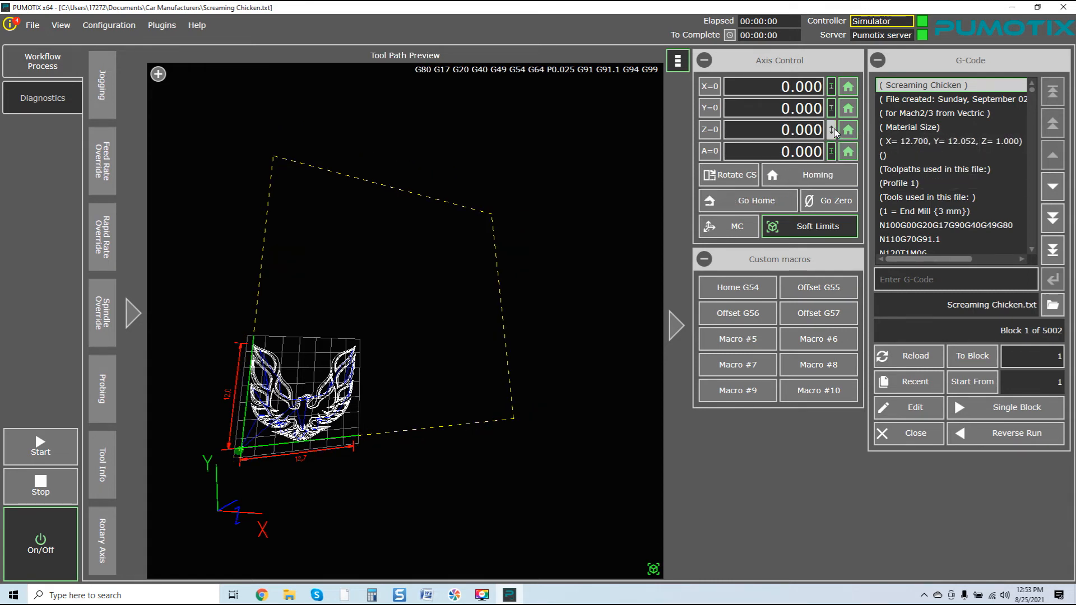
{"action": "left_click", "coordinate": [832, 129]}
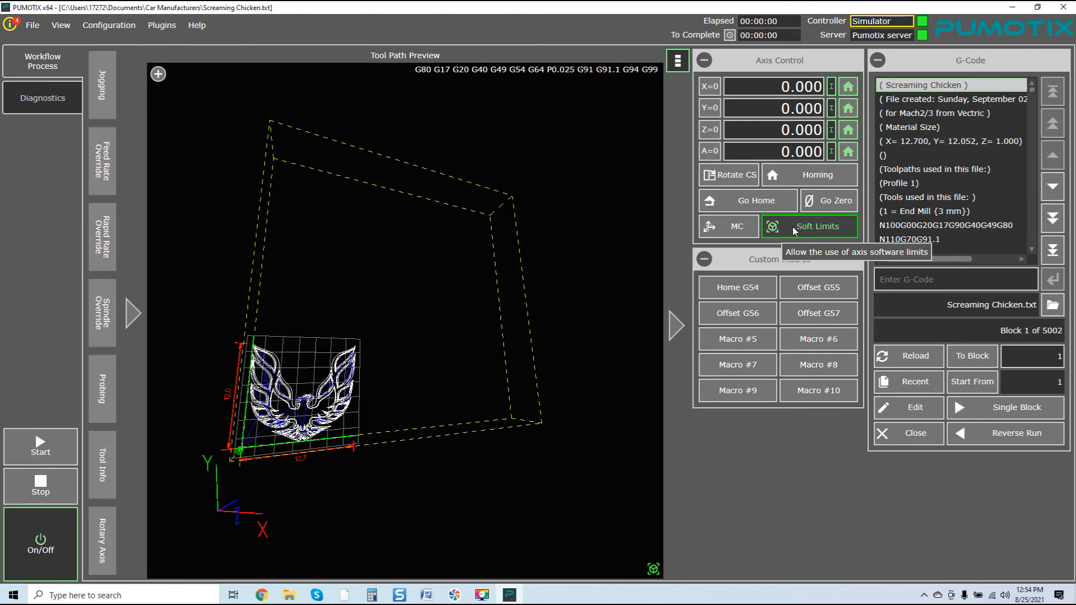
Switch the machine off, on again, and finally off.
{"action": "left_click", "coordinate": [42, 541]}
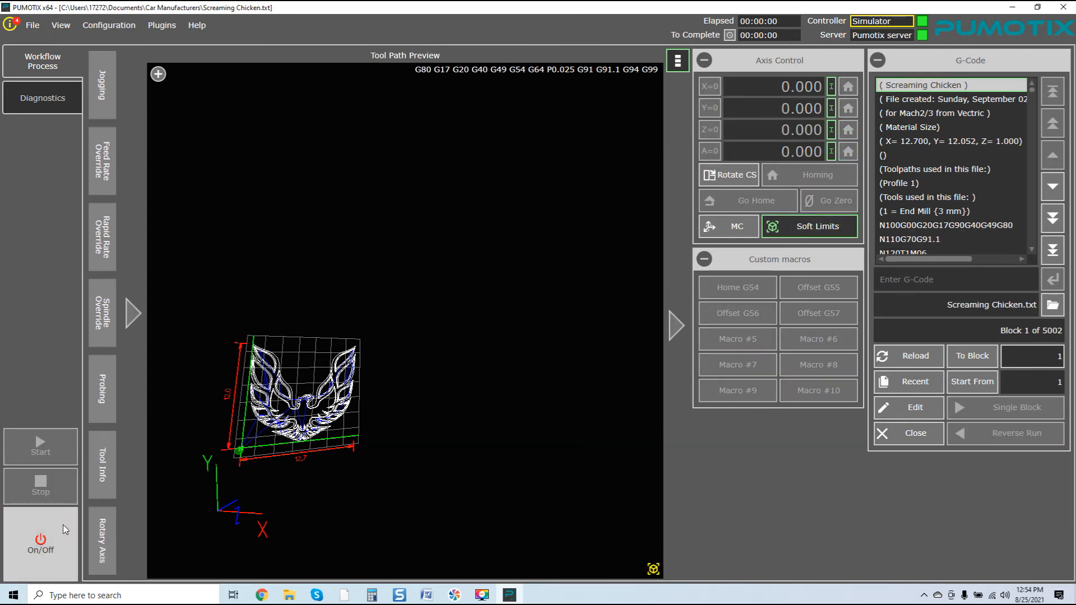
{"action": "left_click", "coordinate": [40, 541]}
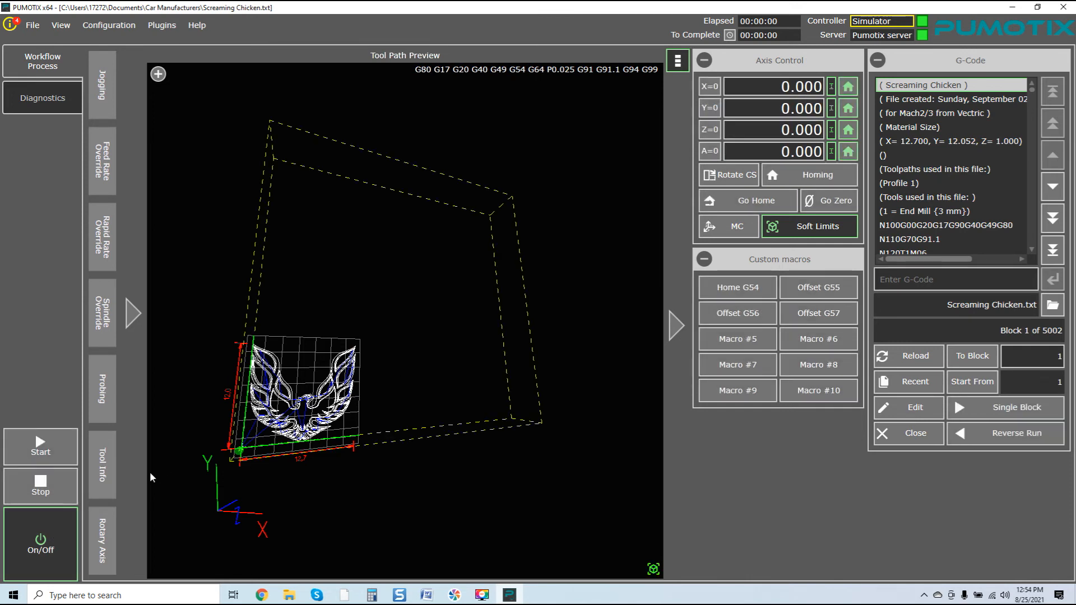
{"action": "left_click", "coordinate": [34, 532]}
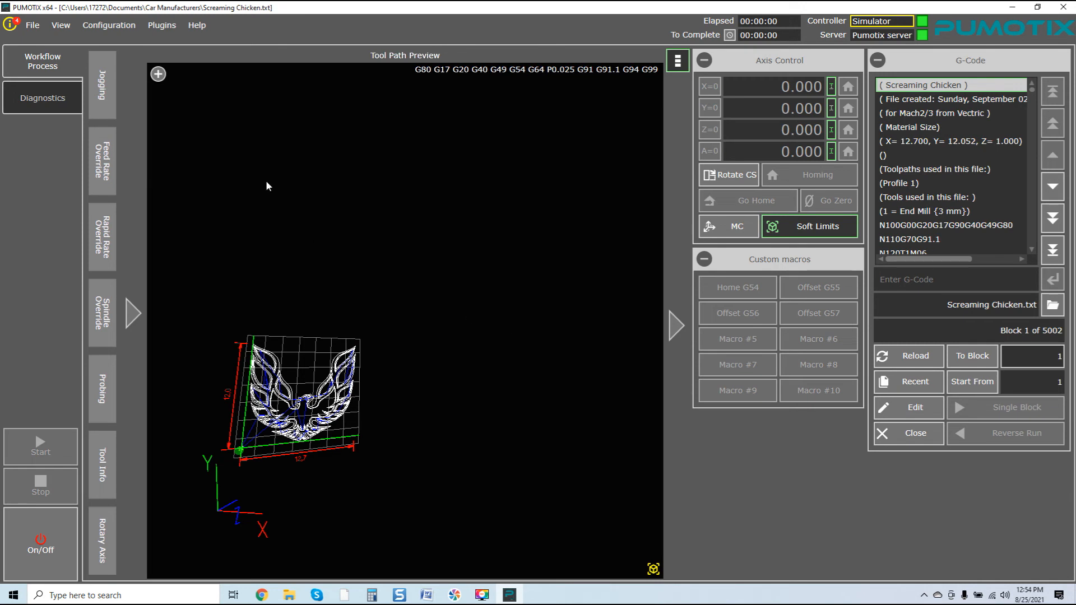
Clear all messages from the notification log and close the log.
{"action": "left_click", "coordinate": [11, 26]}
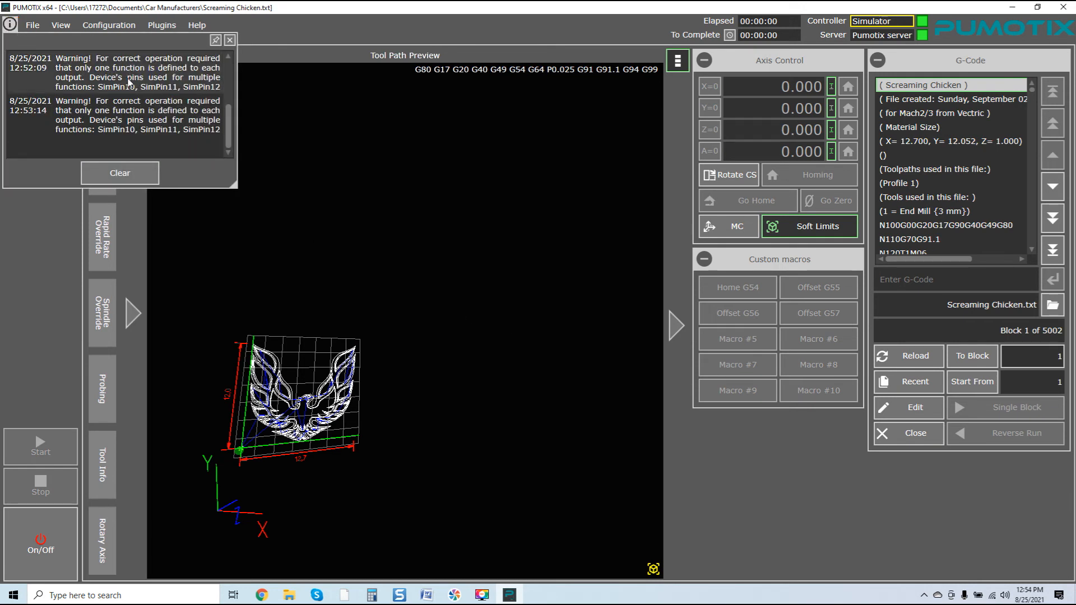
{"action": "left_click", "coordinate": [121, 174]}
{"action": "left_click", "coordinate": [228, 41]}
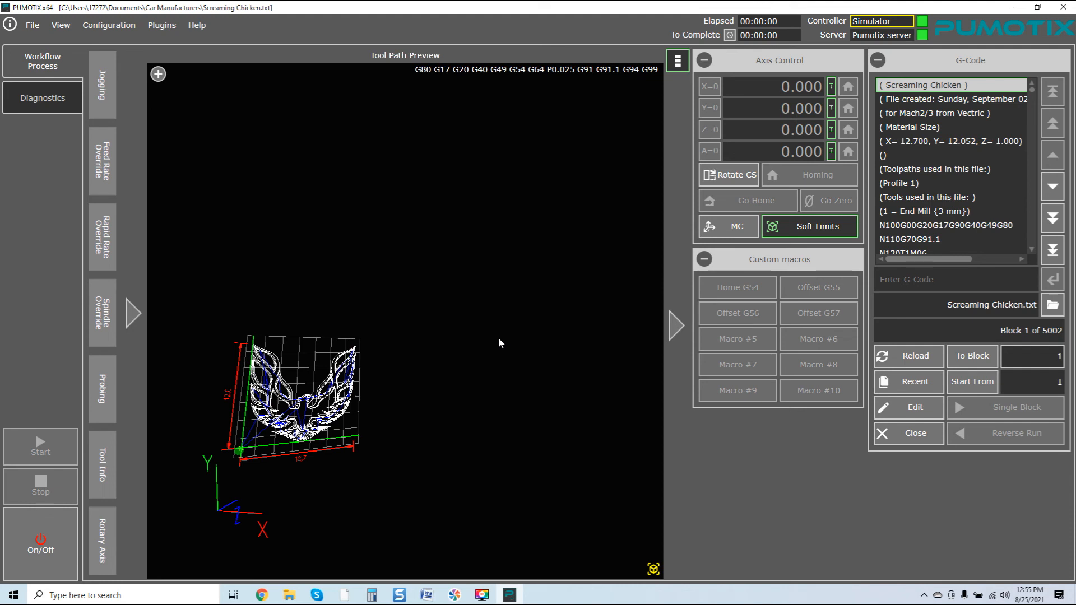
Open the PUMOTIX user manual in the browser and look through General Information, Features Description and Features of the System.
{"action": "left_click", "coordinate": [195, 29]}
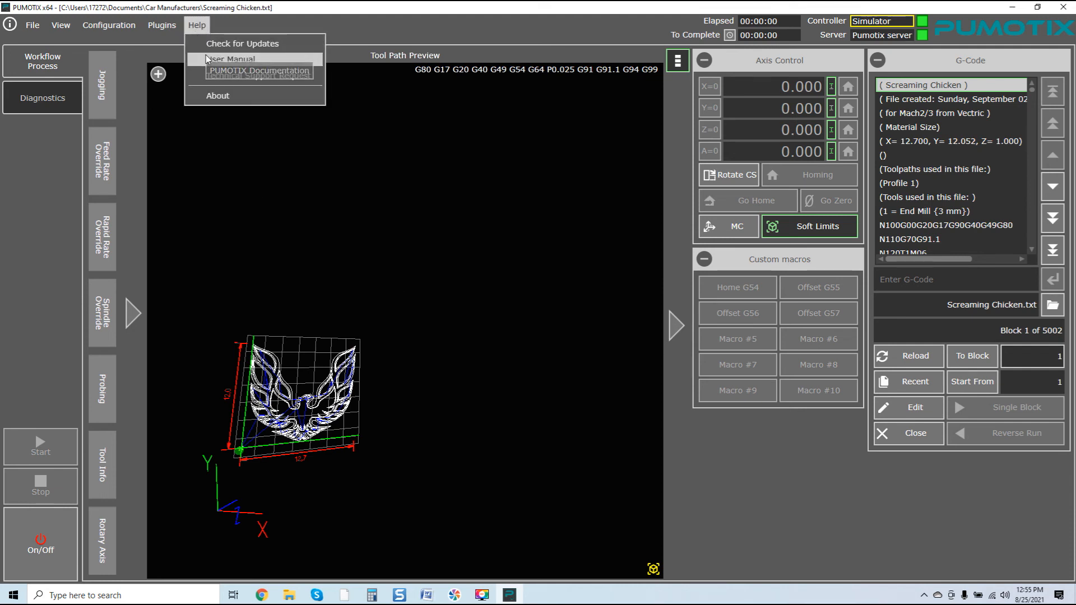
{"action": "left_click", "coordinate": [230, 58]}
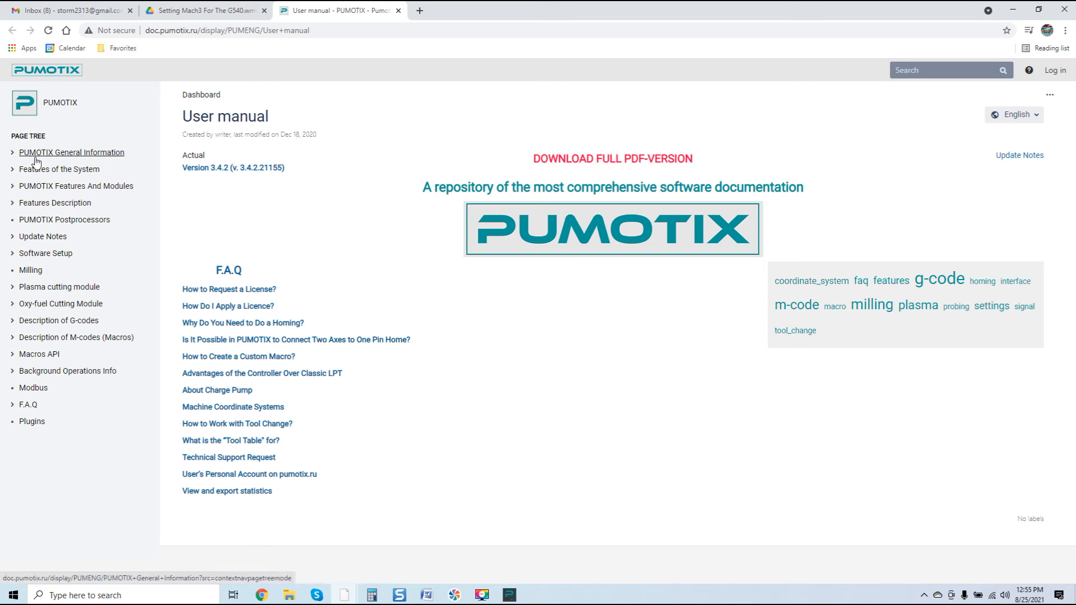
{"action": "left_click", "coordinate": [13, 154]}
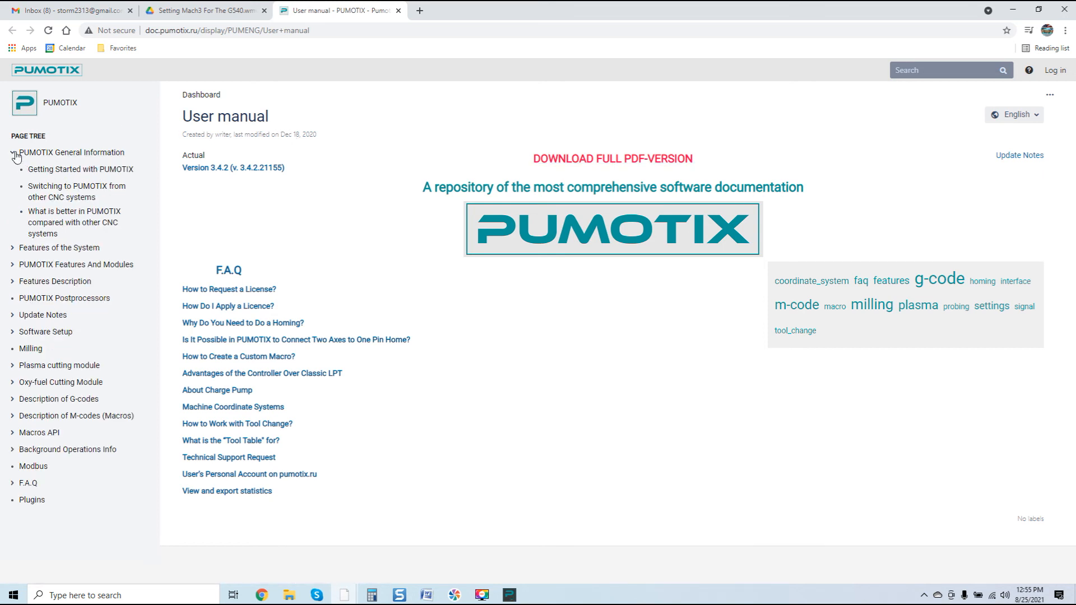
{"action": "left_click", "coordinate": [15, 153]}
{"action": "left_click", "coordinate": [14, 205]}
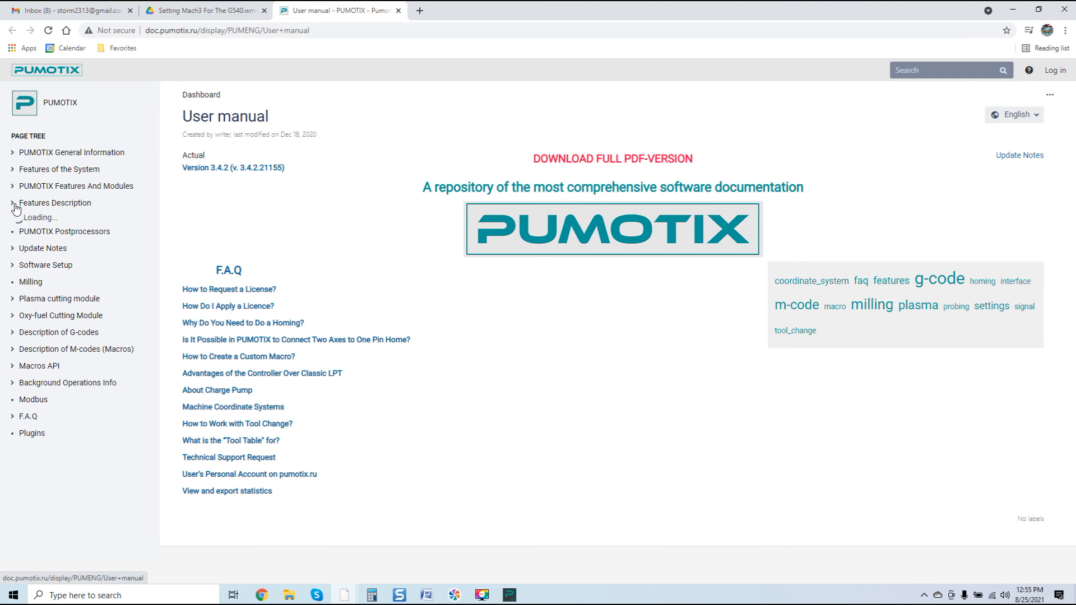
{"action": "left_click", "coordinate": [12, 169]}
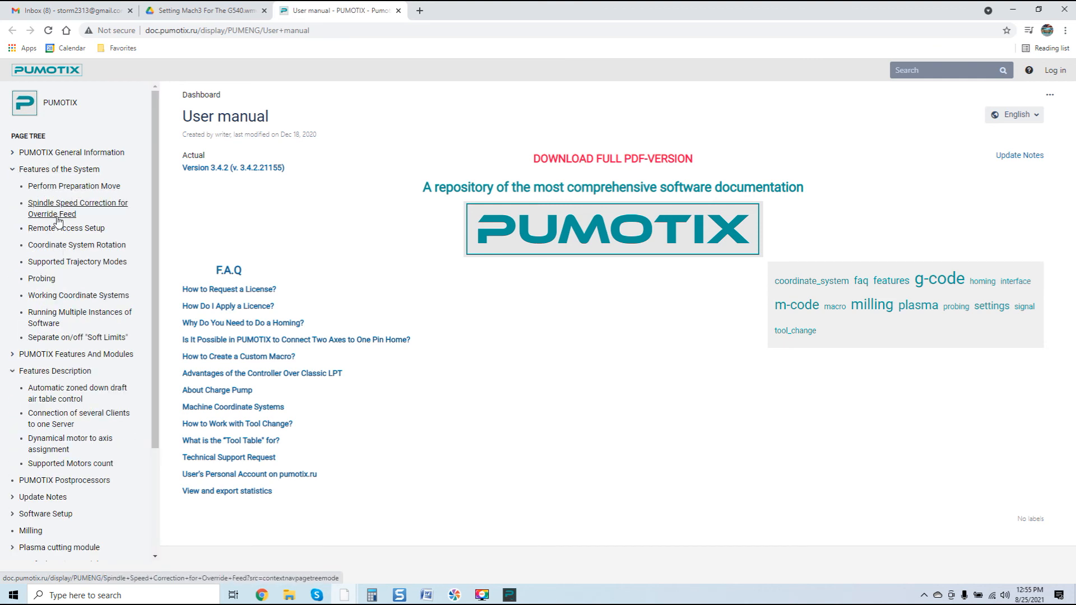
Read the manual pages on Spindle Speed Correction for Override Feed, Remote Access Setup and Coordinate System Rotation.
{"action": "left_click", "coordinate": [56, 204]}
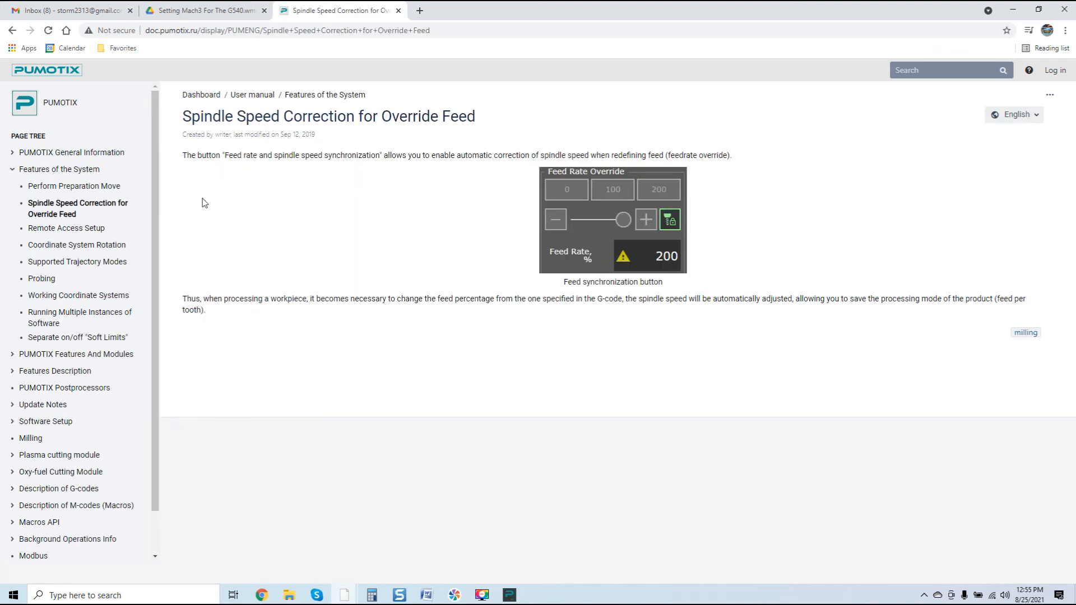
{"action": "left_click", "coordinate": [80, 233]}
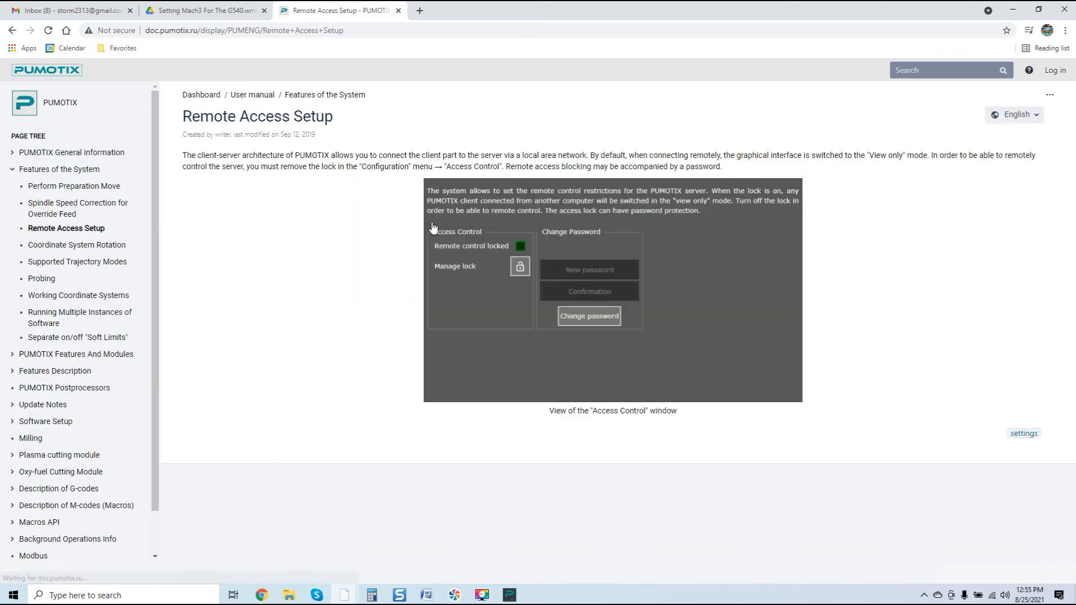
{"action": "left_click", "coordinate": [67, 246]}
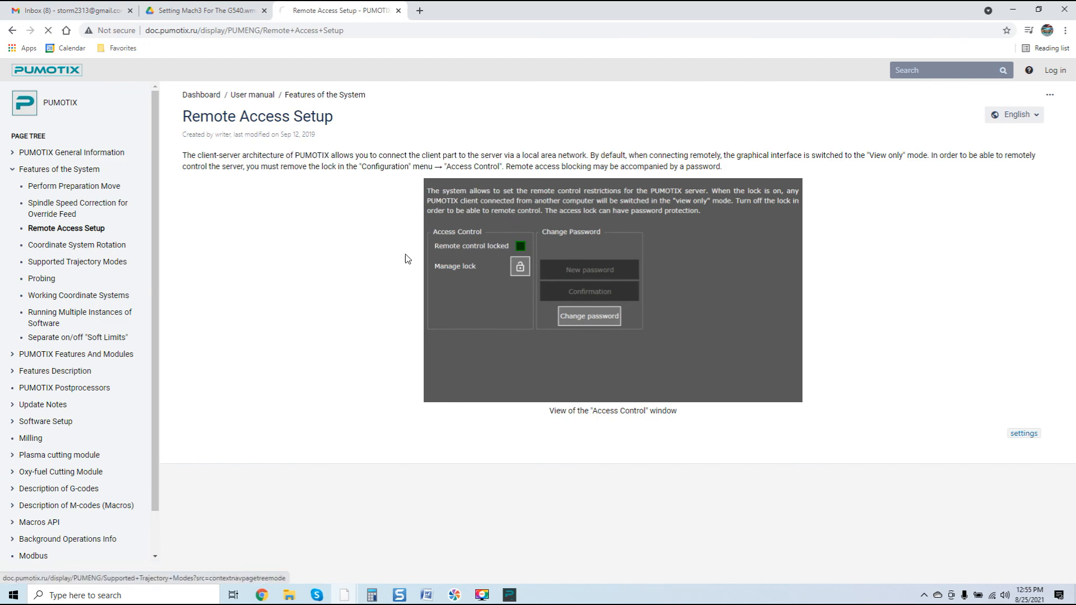
{"action": "scroll", "coordinate": [437, 244], "scroll_direction": "down", "scroll_amount": 3}
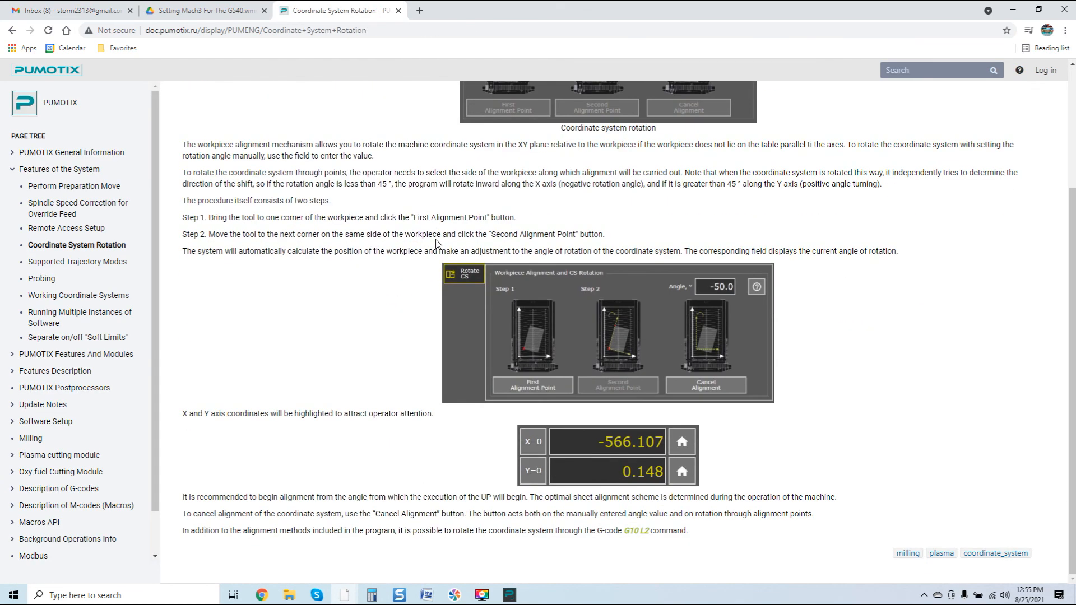
{"action": "scroll", "coordinate": [438, 244], "scroll_direction": "up", "scroll_amount": 3}
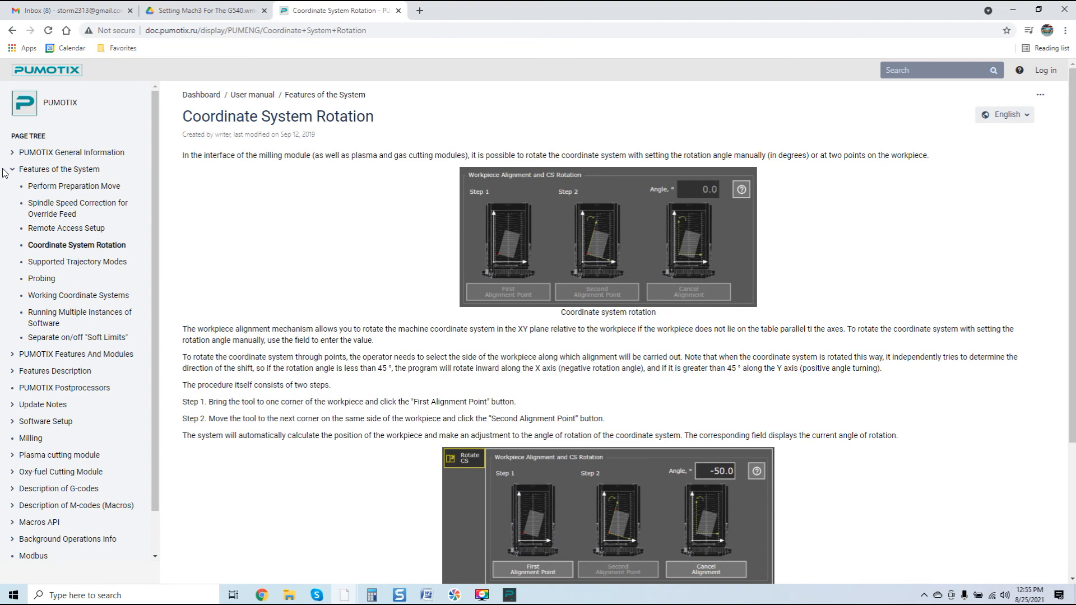
{"action": "left_click", "coordinate": [11, 170]}
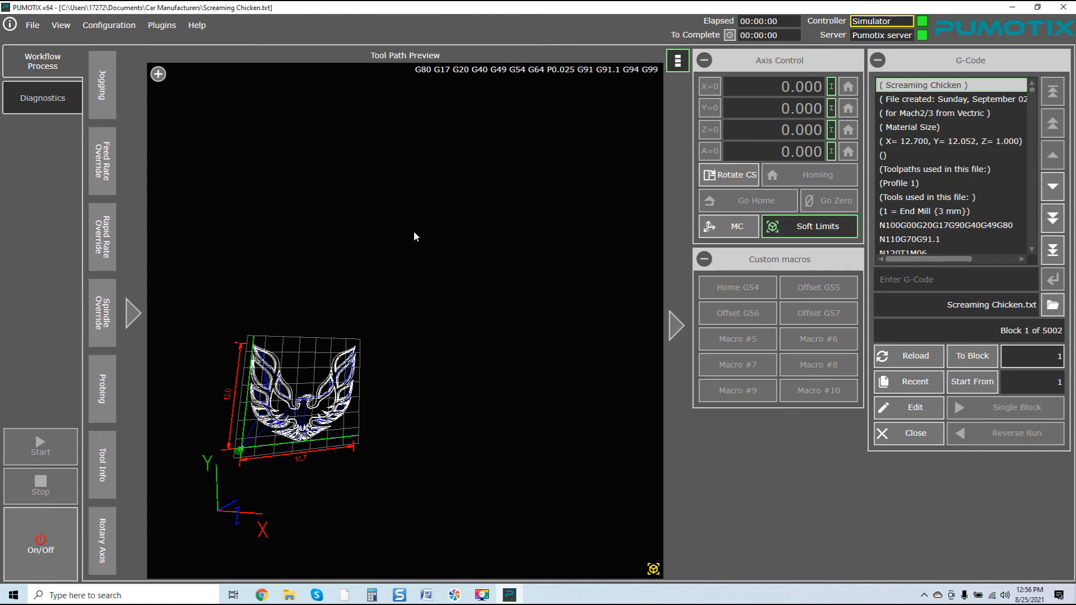
{"action": "left_click", "coordinate": [193, 31]}
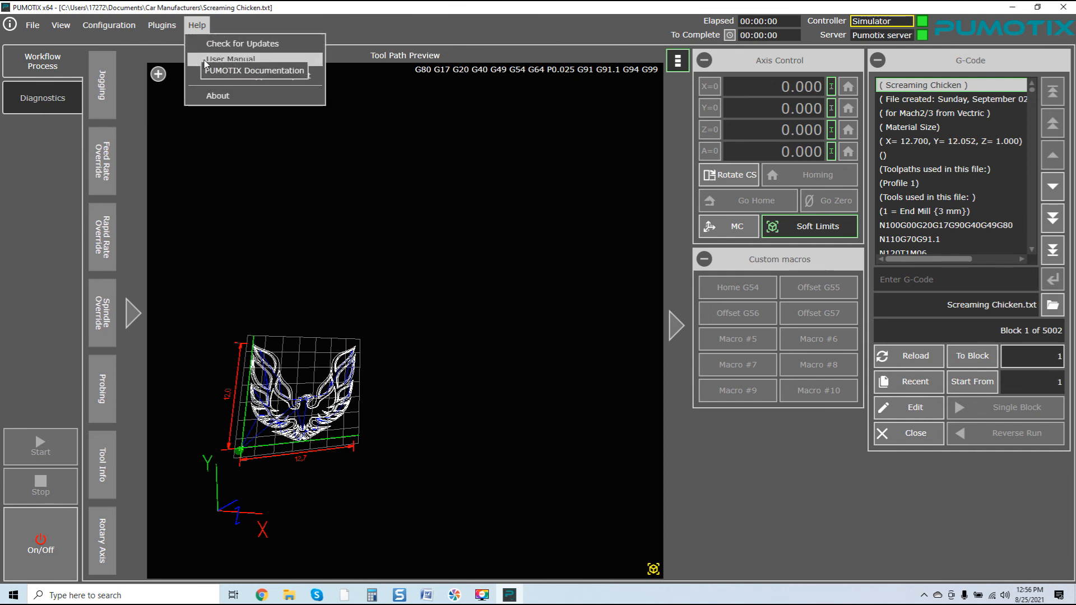
{"action": "left_click", "coordinate": [331, 239]}
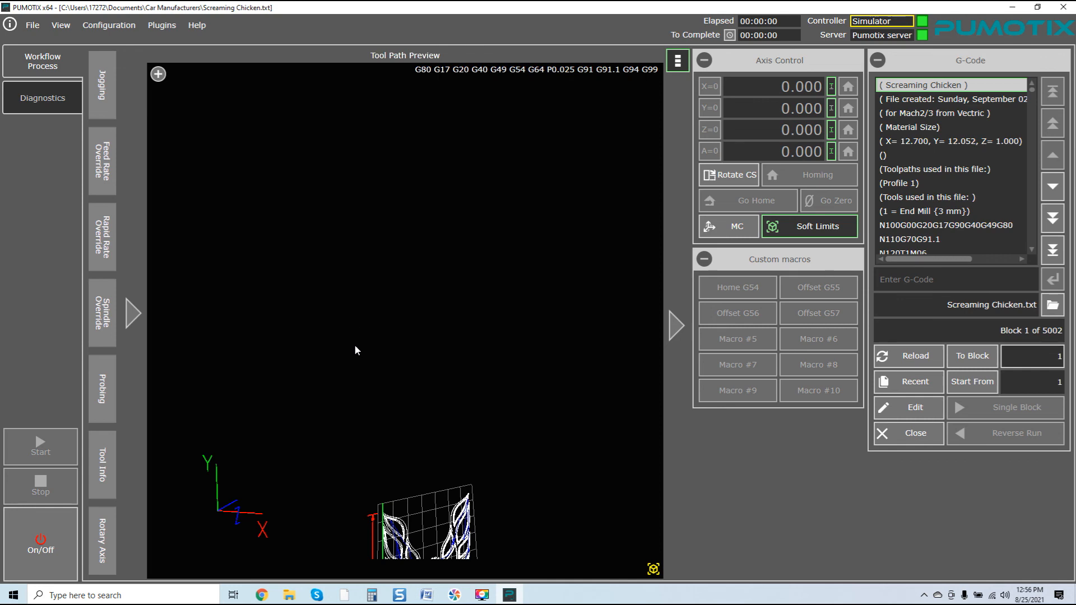
{"action": "left_click_drag", "start_coordinate": [354, 349], "coordinate": [352, 204]}
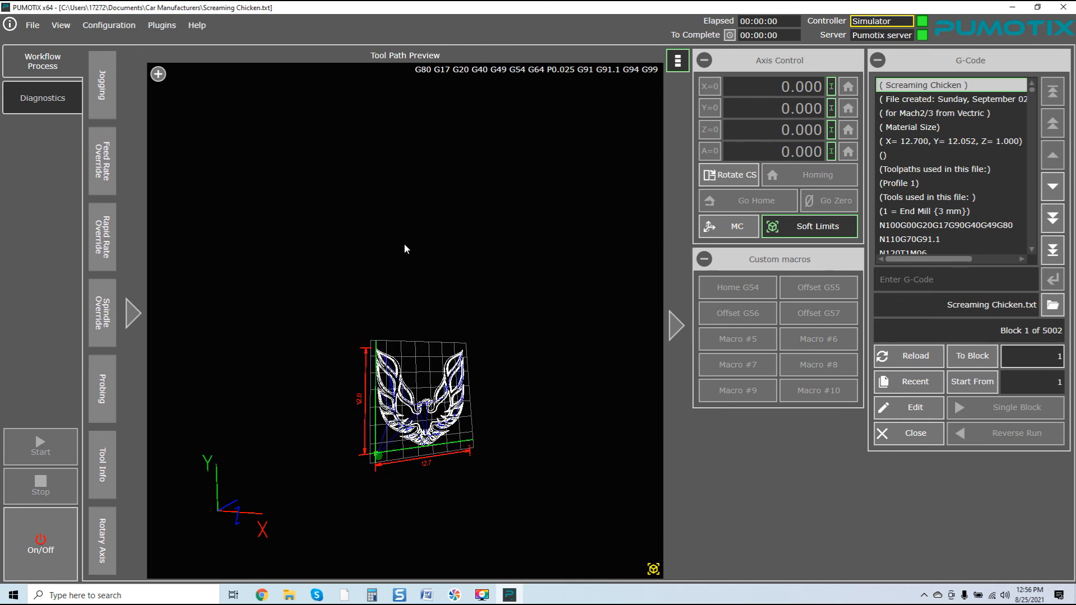